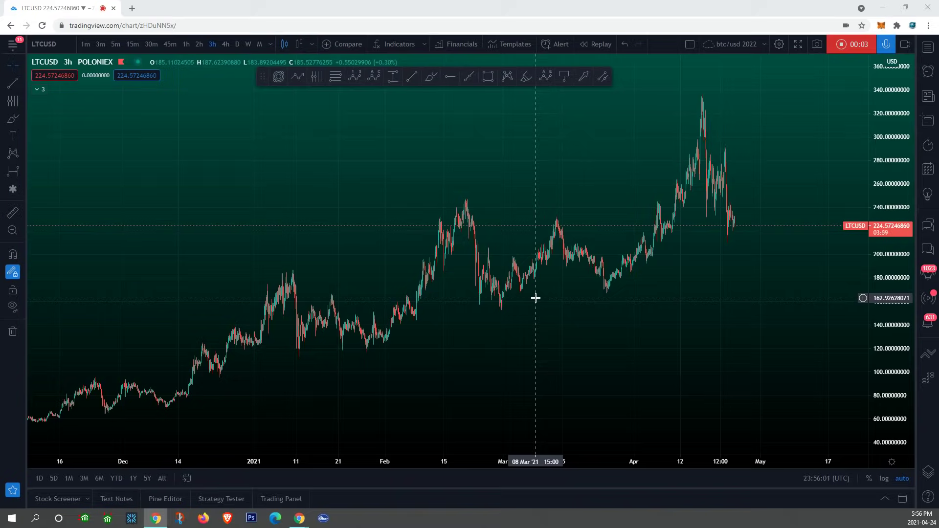
Draw a rising trend line from the 10 Dec '20 low out to mid-May
click(13, 83)
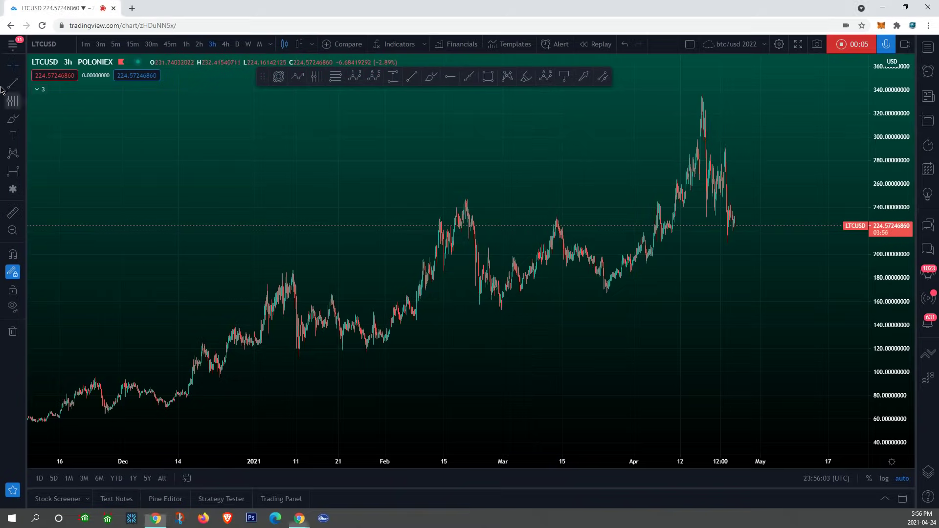
click(165, 406)
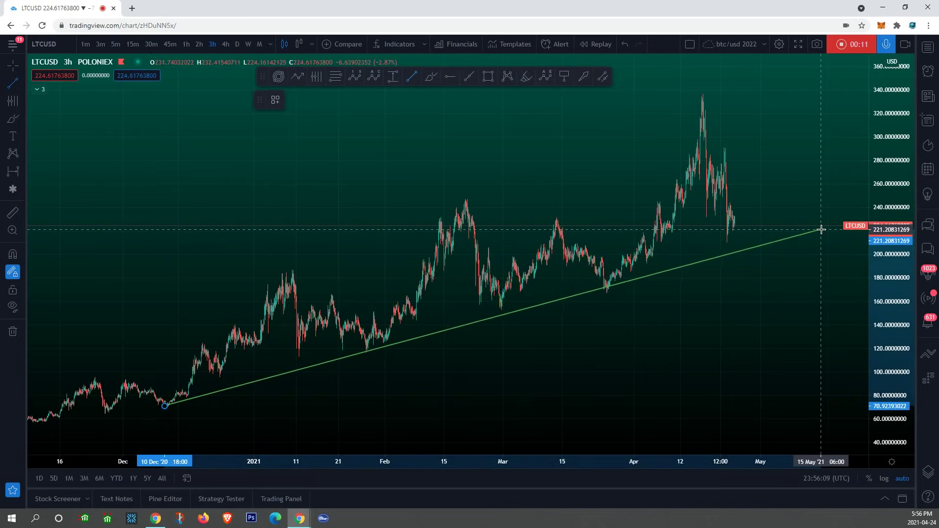
click(821, 229)
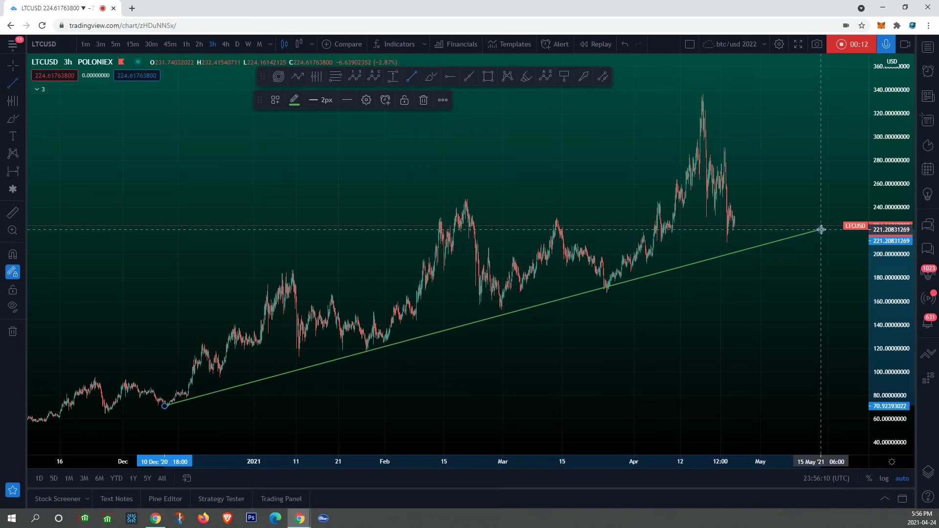
Sketch white freehand rally curves rising from the December and late-March dips
click(14, 117)
mouse_move(165, 404)
mouse_down()
mouse_move(182, 395)
mouse_move(197, 349)
mouse_up()
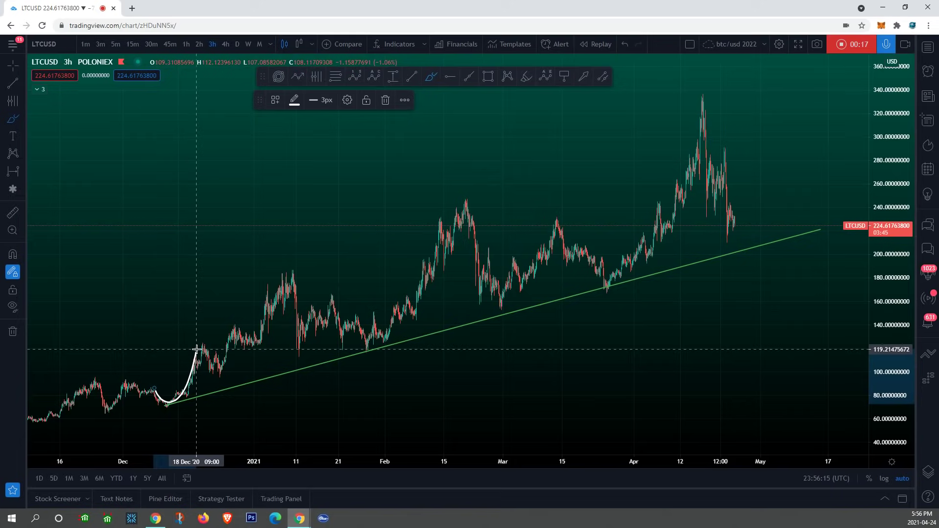
mouse_move(598, 250)
mouse_down()
mouse_move(614, 268)
mouse_move(680, 195)
mouse_move(707, 96)
mouse_move(688, 107)
mouse_move(710, 105)
mouse_up()
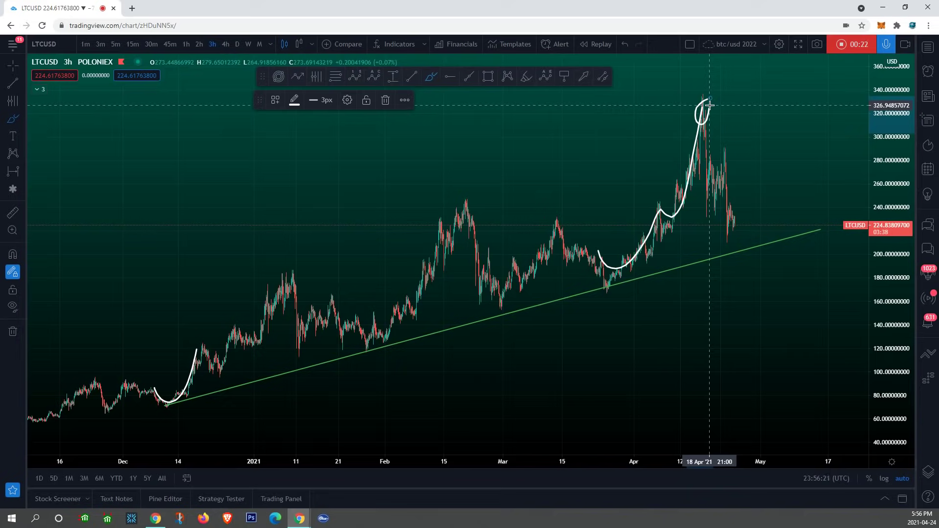
Loop the April peak and mid-March pullback, undoing stray marks and restoring the March loop
mouse_move(727, 146)
mouse_down()
mouse_move(714, 100)
mouse_move(697, 127)
mouse_move(724, 230)
mouse_move(738, 159)
mouse_up()
key(ctrl+z)
drag(211, 382, 223, 369)
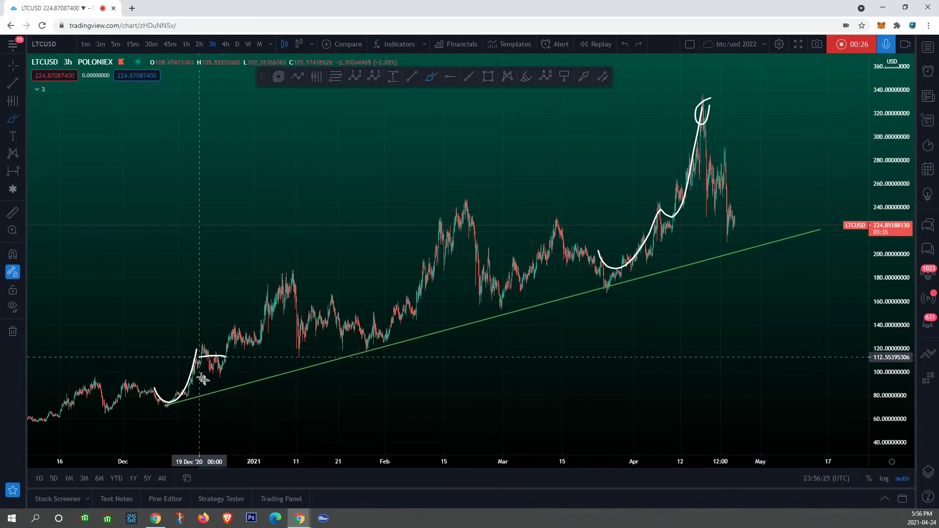
key(ctrl+z)
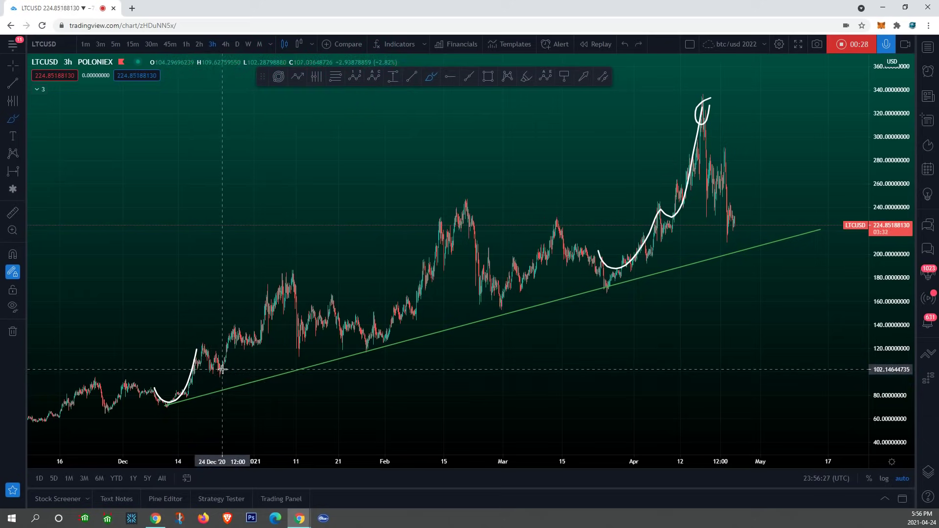
mouse_move(616, 264)
mouse_down()
mouse_move(571, 214)
mouse_move(542, 235)
mouse_move(594, 287)
mouse_move(614, 281)
mouse_move(618, 264)
mouse_up()
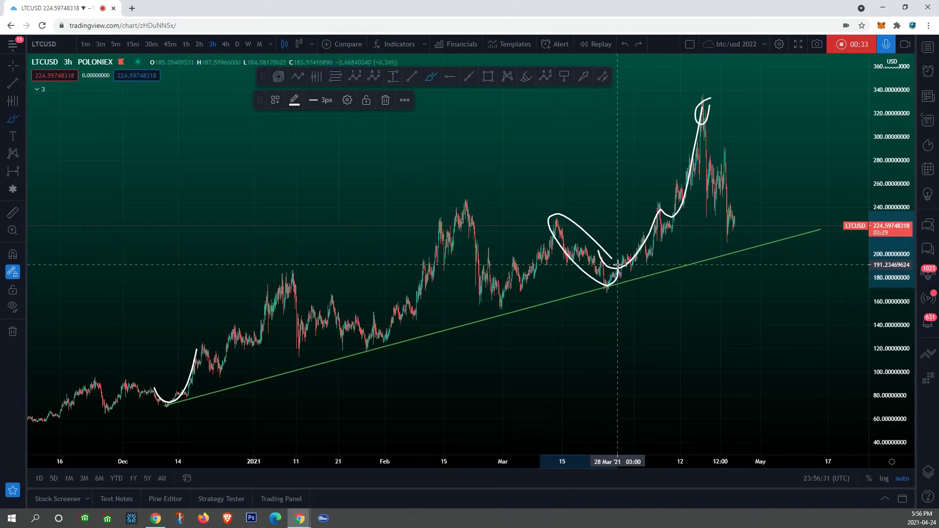
key(ctrl+z)
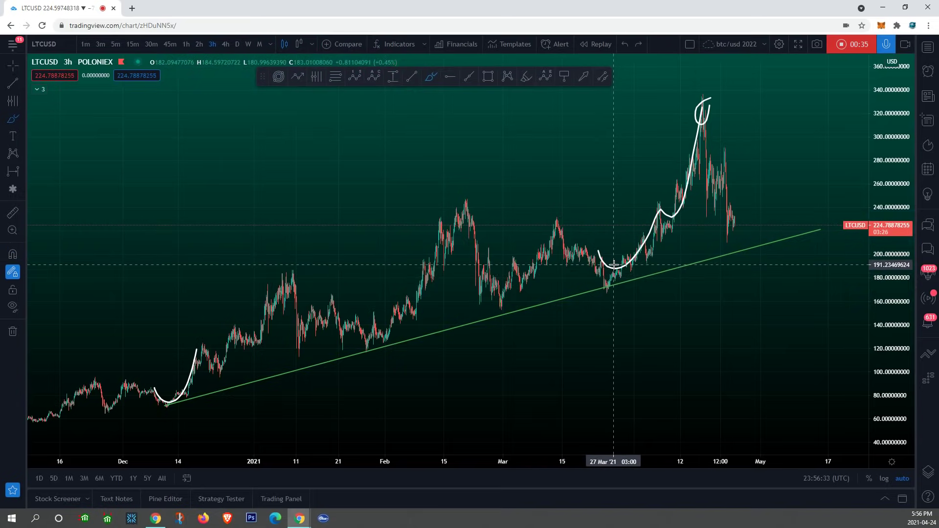
key(ctrl+y)
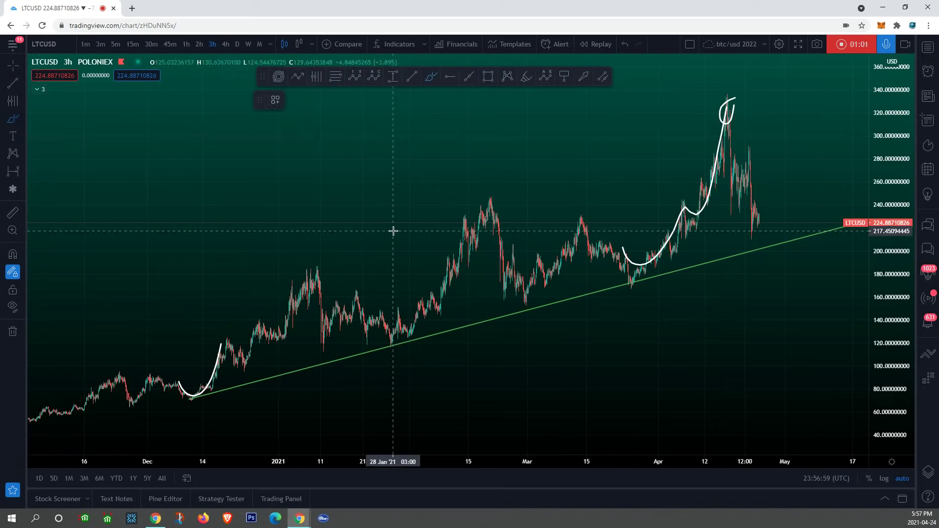
Undo a new mid-March pullback loop and delete the late-March rally curve
drag(637, 236, 570, 244)
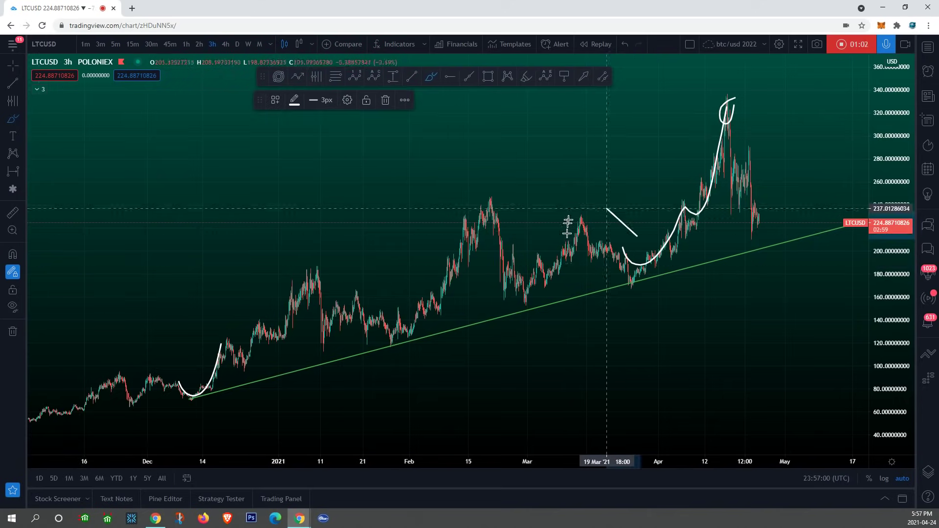
mouse_move(616, 287)
mouse_down()
mouse_move(644, 264)
mouse_move(640, 245)
mouse_up()
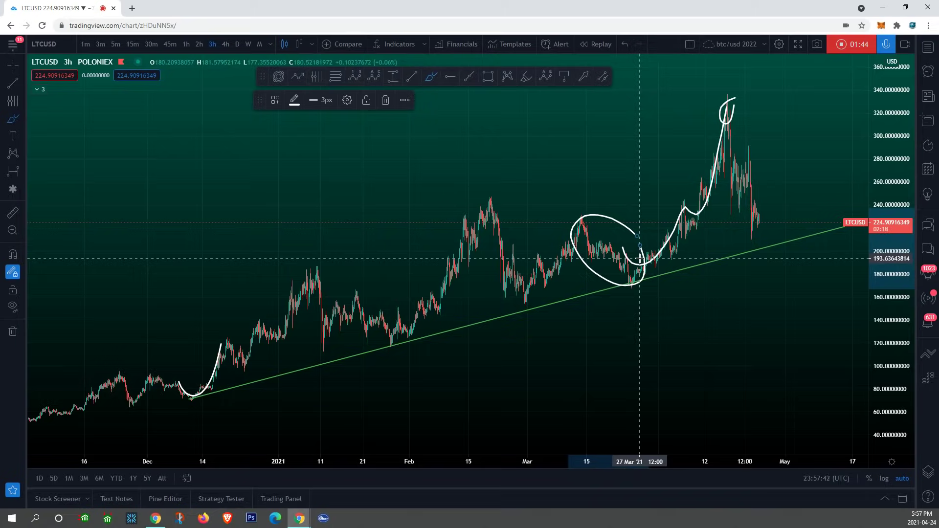
key(ctrl+z)
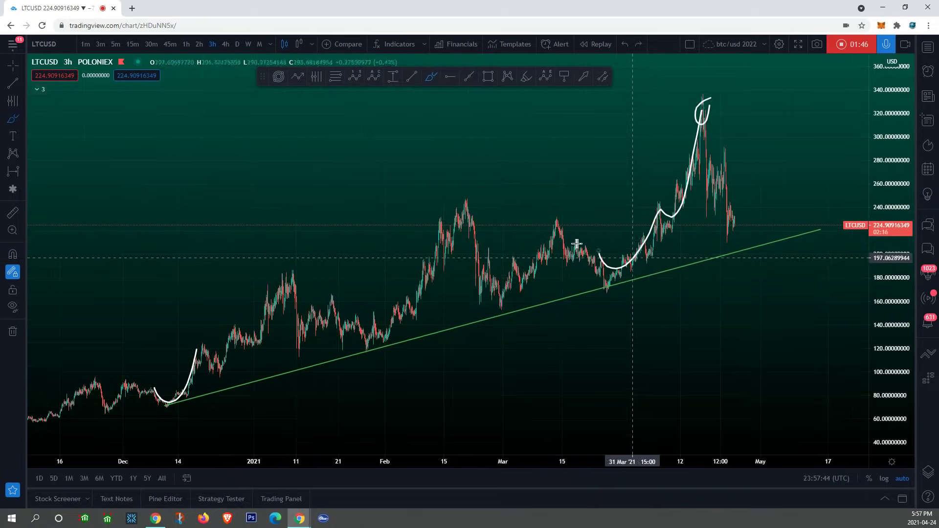
click(641, 249)
key(Delete)
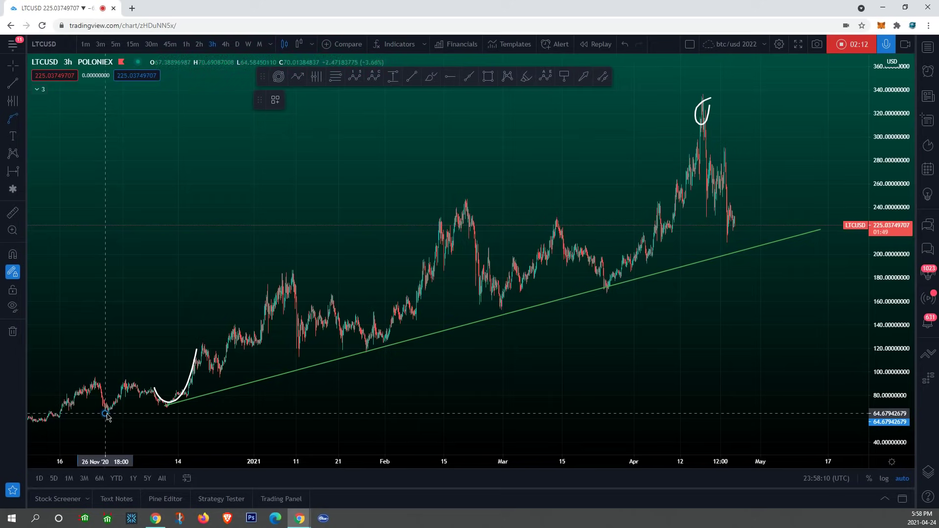
Draw three red accelerating arcs rising from the late-November, mid-January and late-February lows
drag(105, 413, 377, 250)
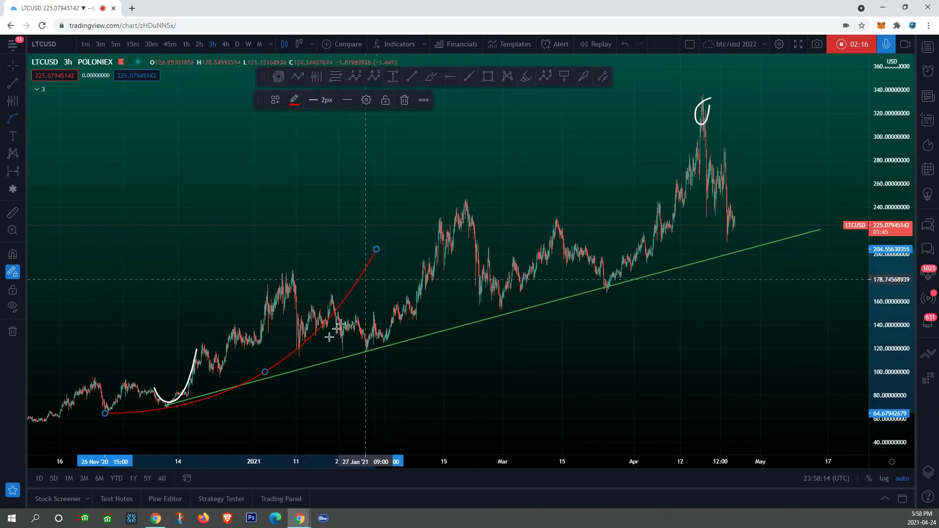
mouse_move(299, 356)
mouse_down()
mouse_move(565, 227)
mouse_move(580, 193)
mouse_up()
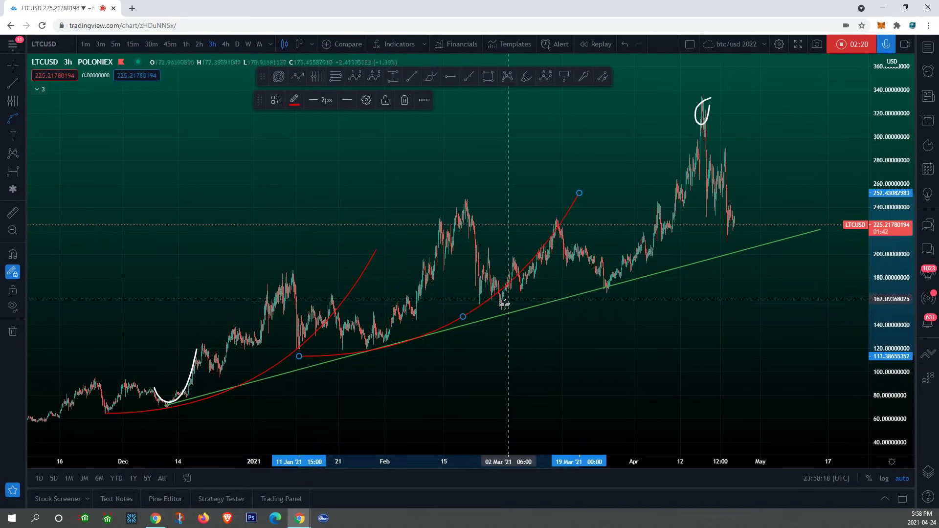
mouse_move(500, 310)
mouse_down()
mouse_move(619, 257)
mouse_move(755, 166)
mouse_move(783, 136)
mouse_move(761, 137)
mouse_up()
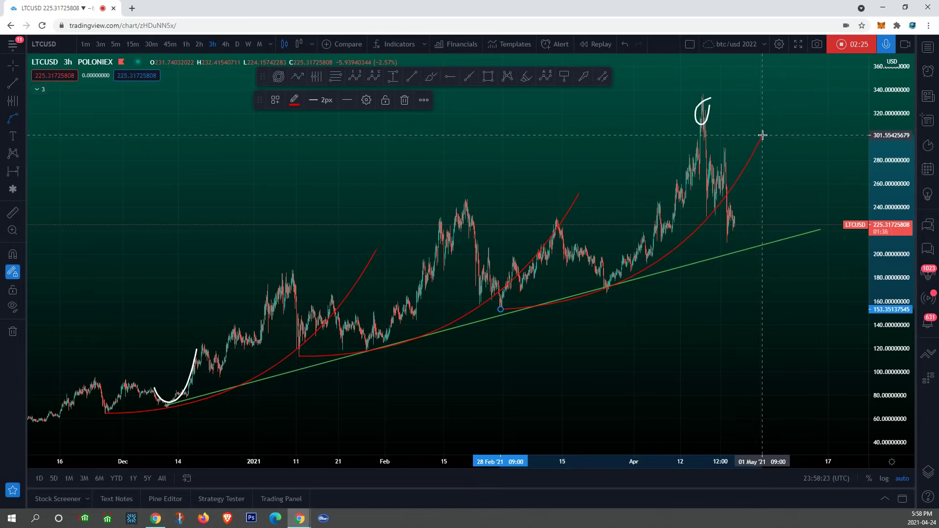
Tag the late-November, December, mid-January, late-January, late-February and late-March touch points with small white marks
click(25, 120)
click(41, 123)
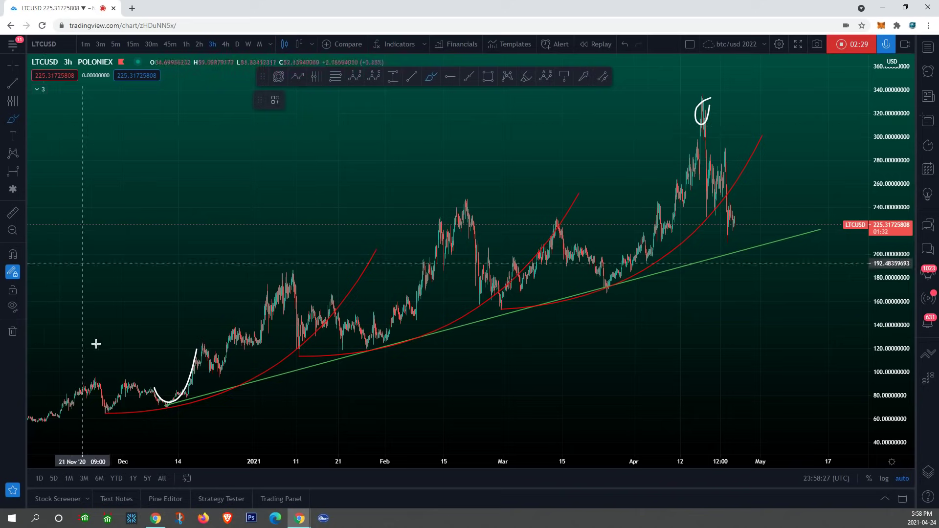
drag(108, 410, 113, 410)
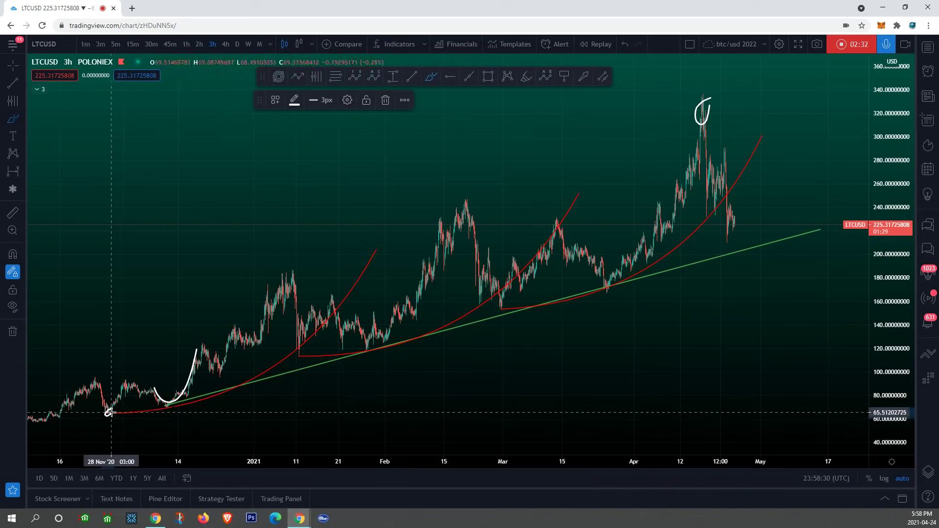
drag(158, 404, 176, 403)
mouse_move(304, 347)
mouse_down()
mouse_move(296, 357)
mouse_move(306, 351)
mouse_up()
drag(365, 351, 383, 350)
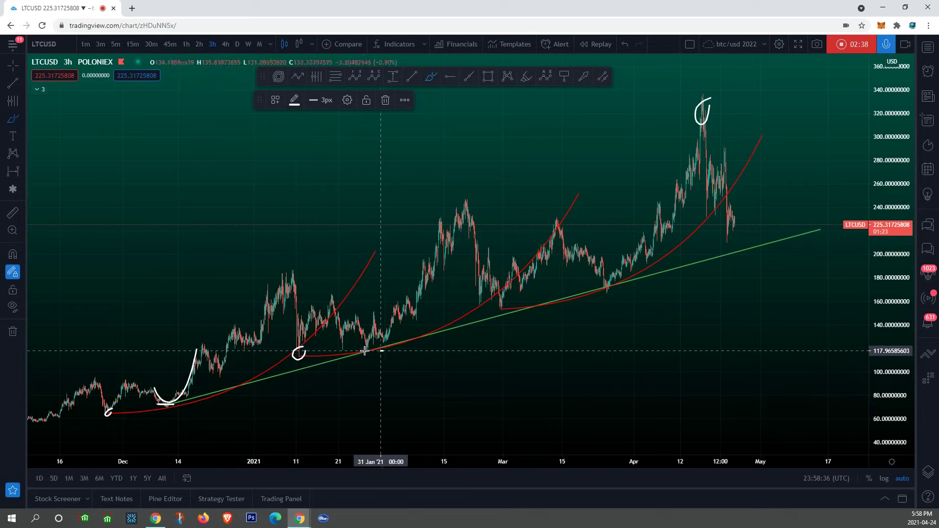
drag(503, 308, 504, 306)
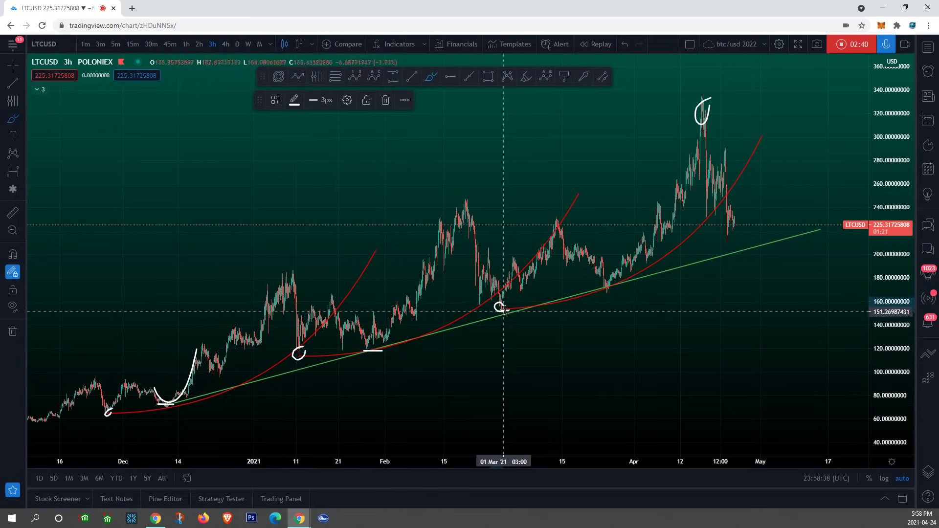
drag(615, 291, 593, 291)
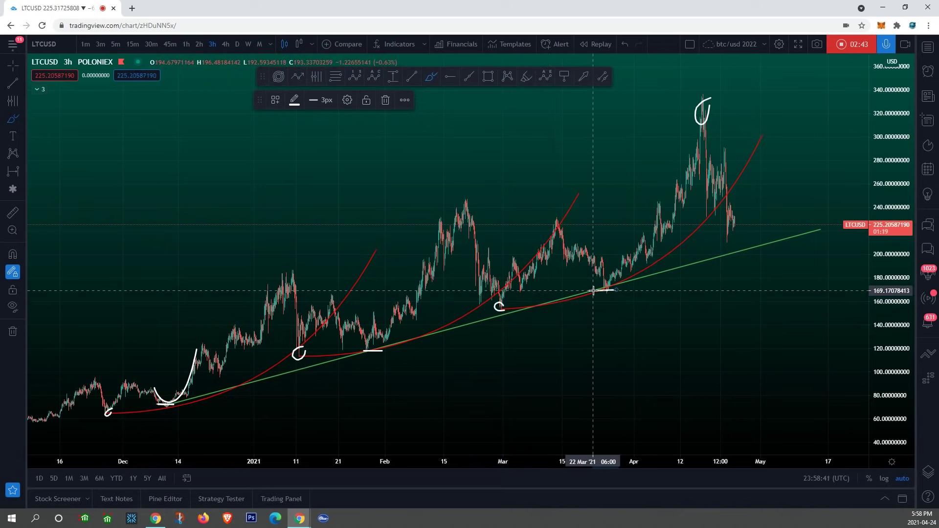
key(Escape)
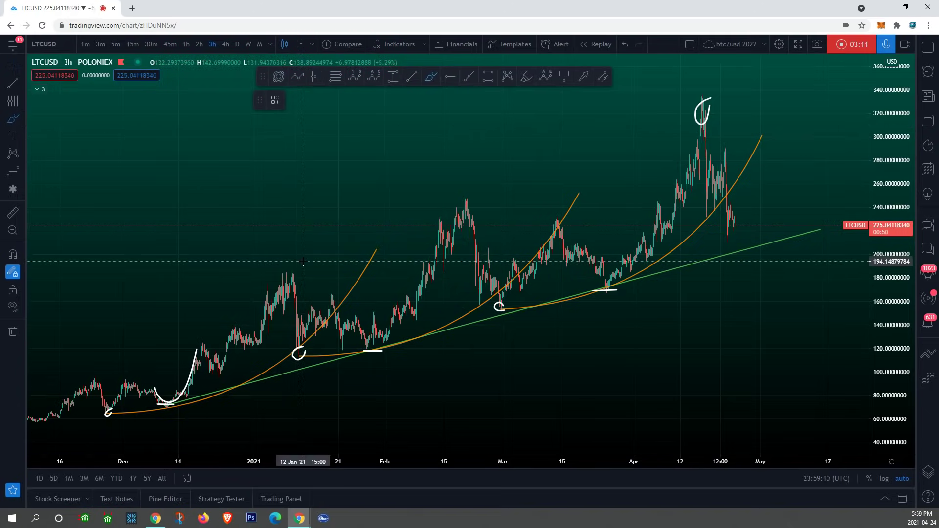
Sketch white pullbacks off the January and mid-March peaks, circle the April curve break, undo a projected drop
click(333, 307)
drag(333, 307, 359, 336)
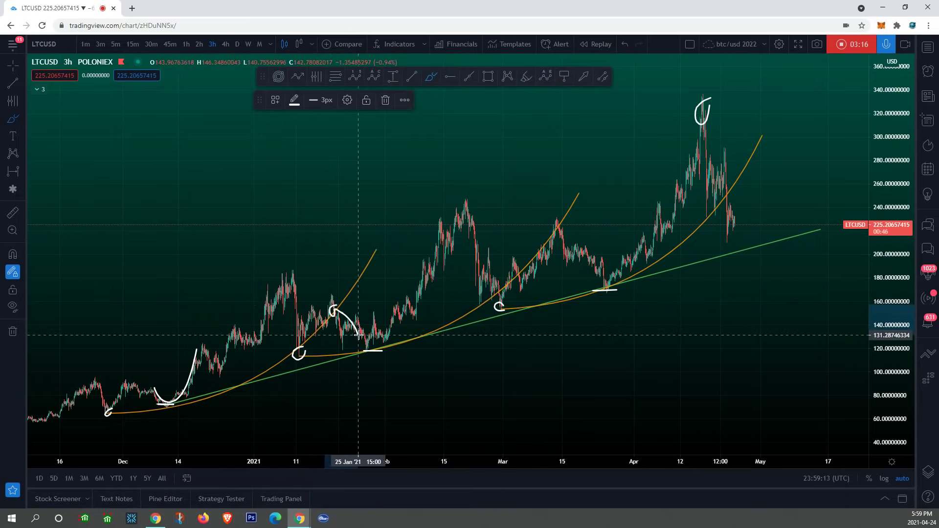
drag(557, 227, 582, 269)
drag(729, 191, 731, 194)
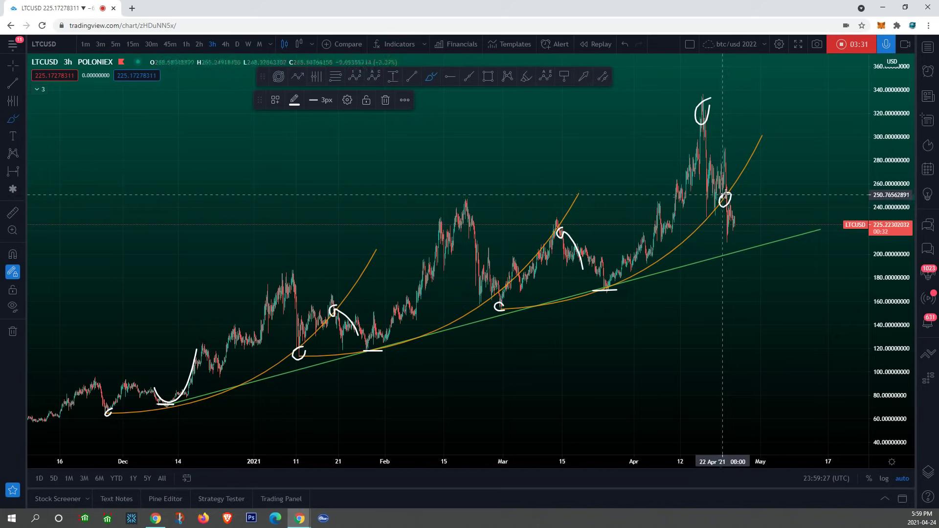
mouse_move(727, 200)
mouse_down()
mouse_move(728, 230)
mouse_move(733, 219)
mouse_move(748, 230)
mouse_move(753, 255)
mouse_up()
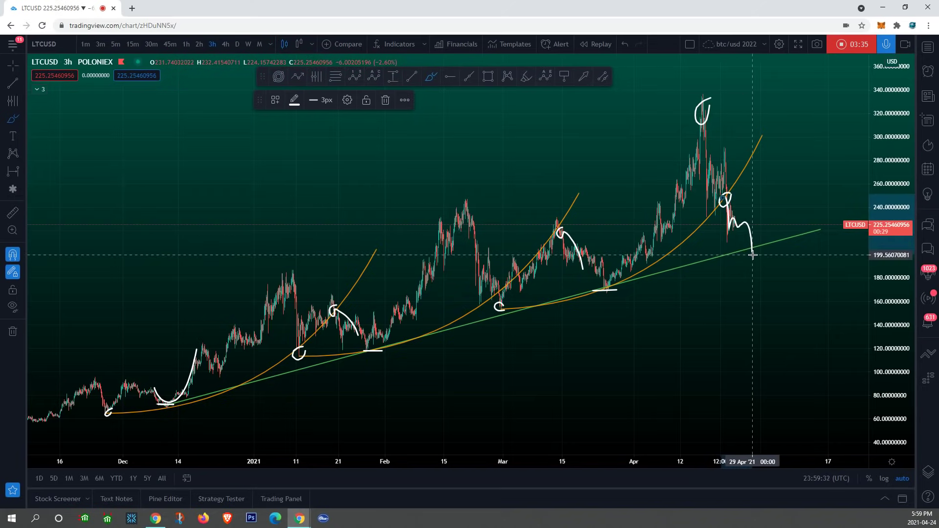
key(ctrl+z)
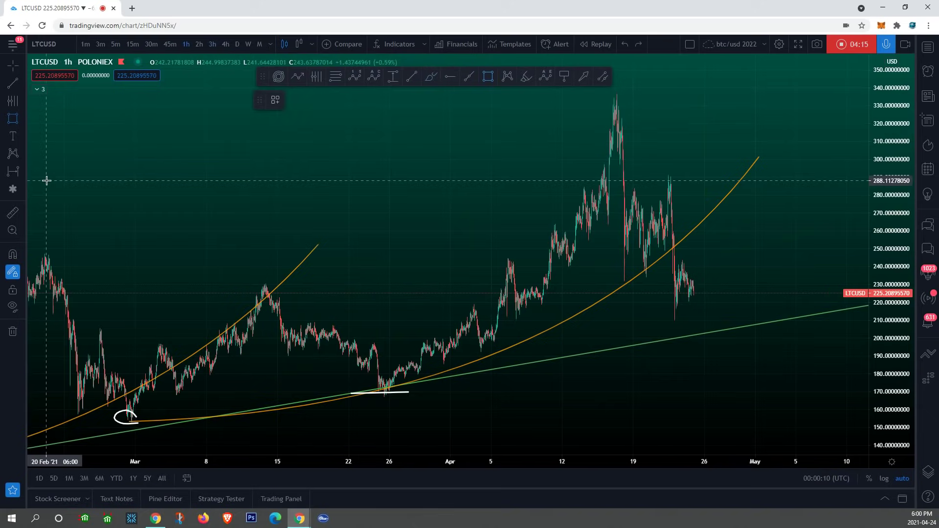
Box the mid-March consolidation and April peak zone in teal, then undo the April box
mouse_move(268, 350)
mouse_down()
mouse_move(374, 321)
mouse_move(343, 325)
mouse_up()
drag(618, 250, 695, 184)
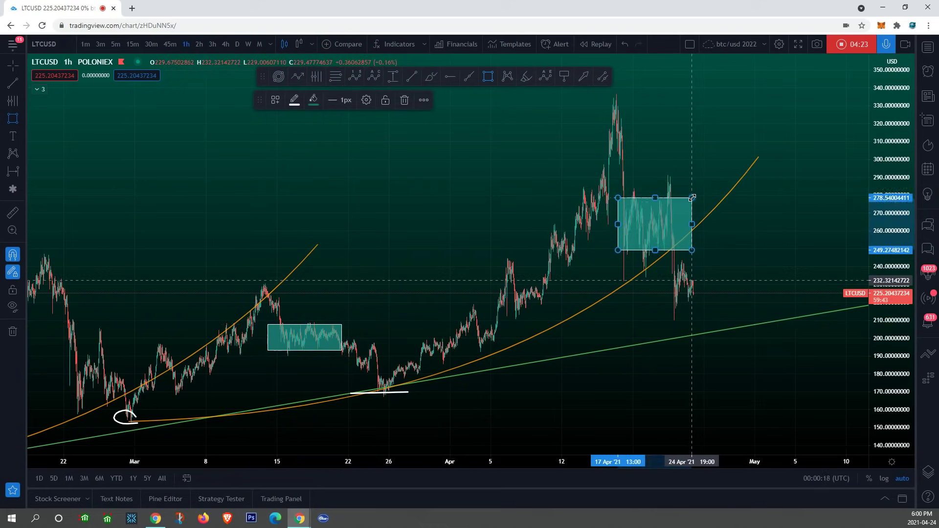
key(ctrl+z)
key(ctrl+z)
Draw a Fibonacci retracement over the mid-March decline from about 190.47 to 229.58
key(alt+f)
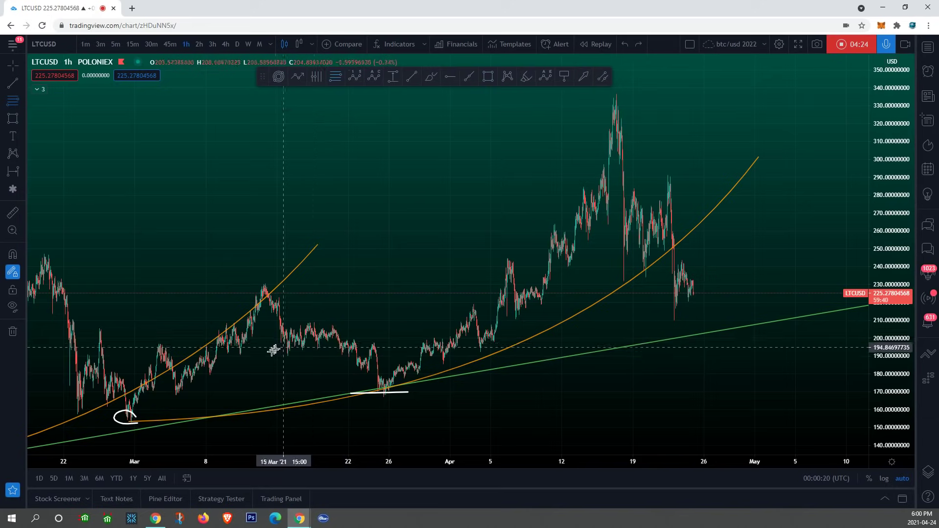
click(281, 354)
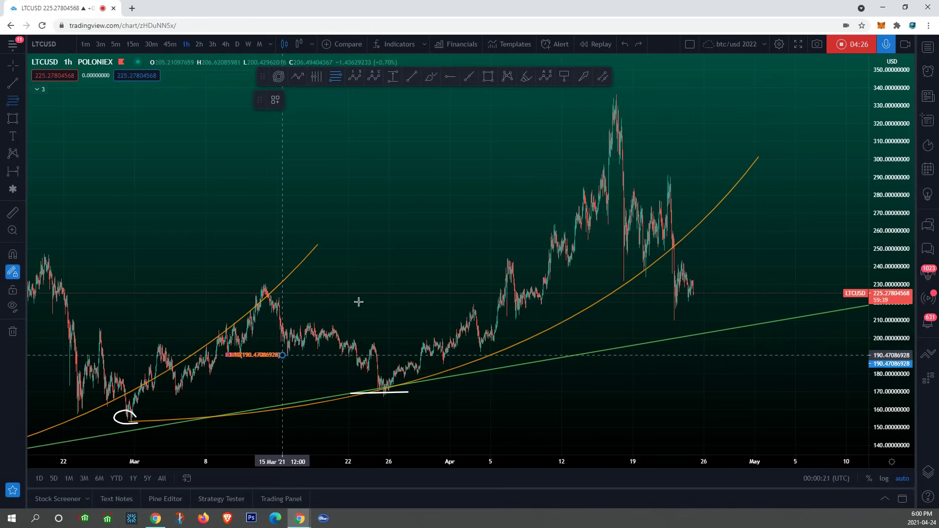
click(402, 284)
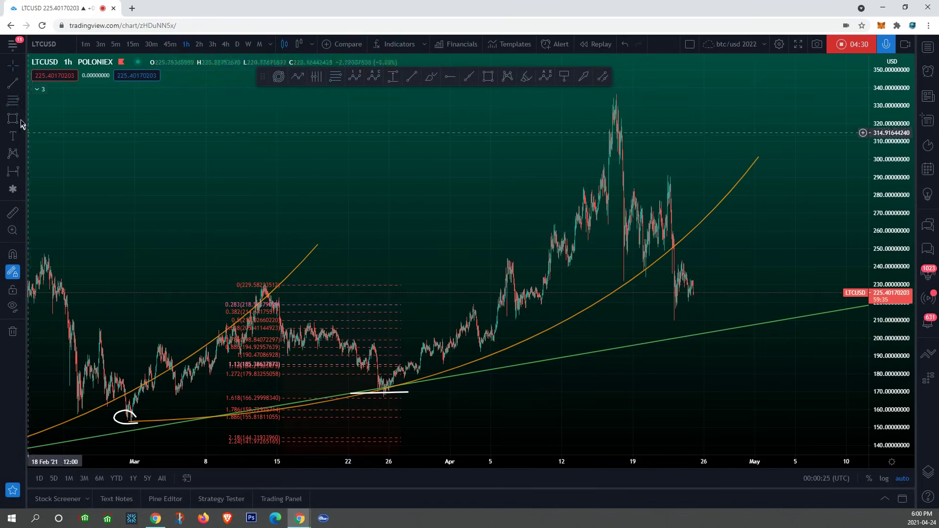
Circle the 1.13 retracement level with a white brush stroke
click(26, 122)
click(54, 271)
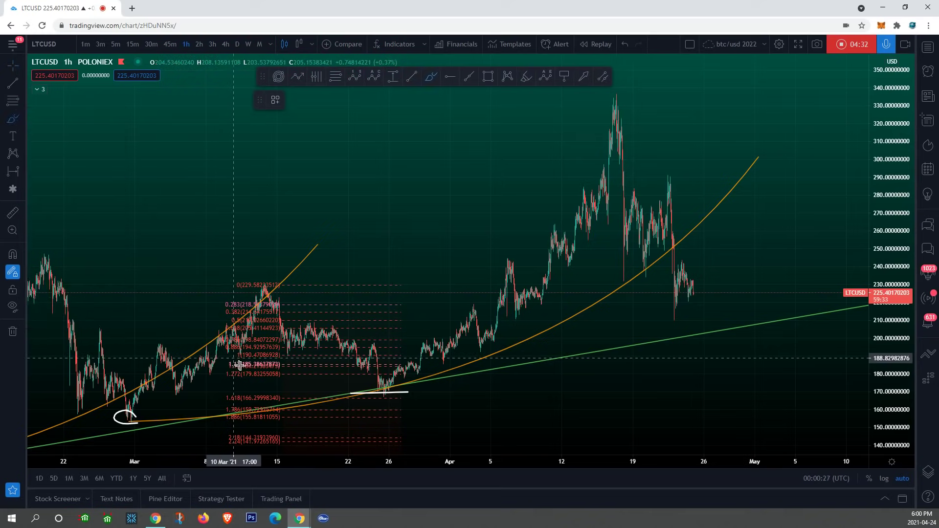
mouse_move(245, 367)
mouse_down()
mouse_move(221, 365)
mouse_move(241, 362)
mouse_up()
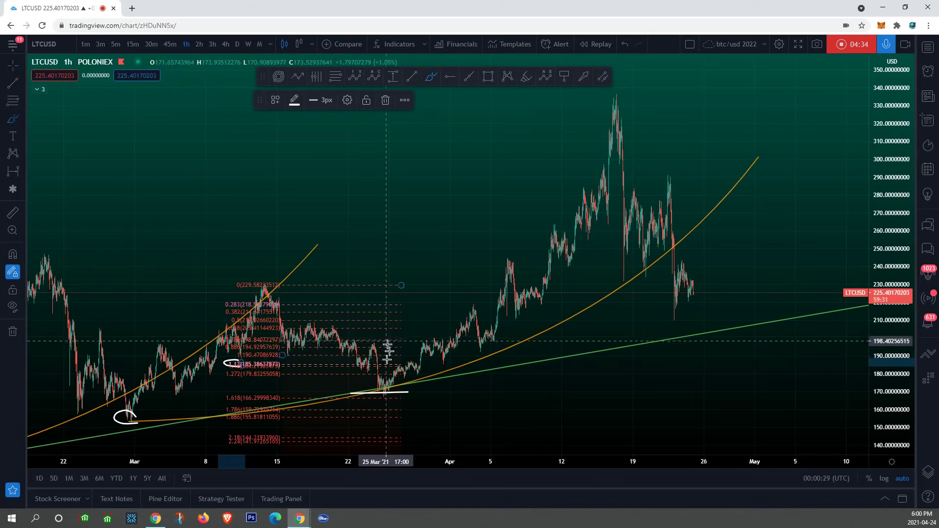
Sketch a white bounce off the March low and add a Fibonacci retracement up to the April 336 peak
mouse_move(360, 367)
mouse_down()
mouse_move(368, 344)
mouse_move(378, 345)
mouse_move(378, 394)
mouse_up()
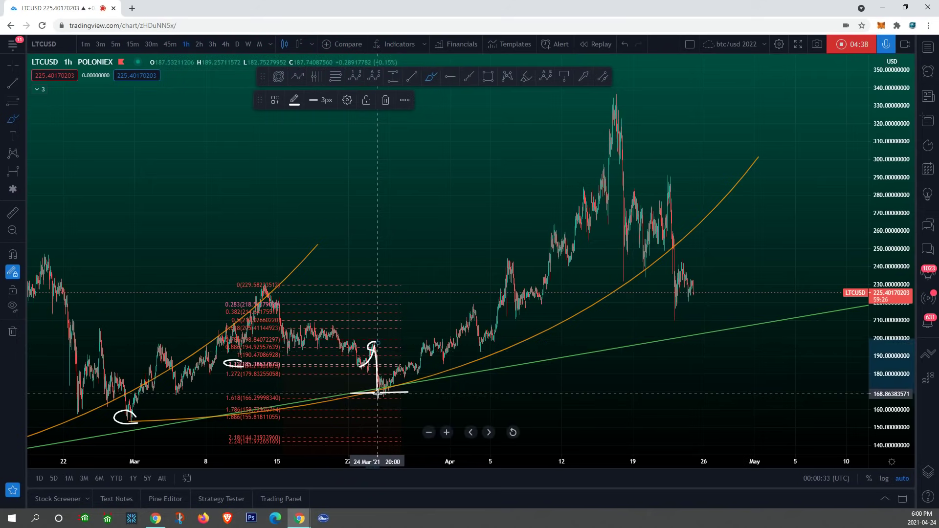
key(alt+f)
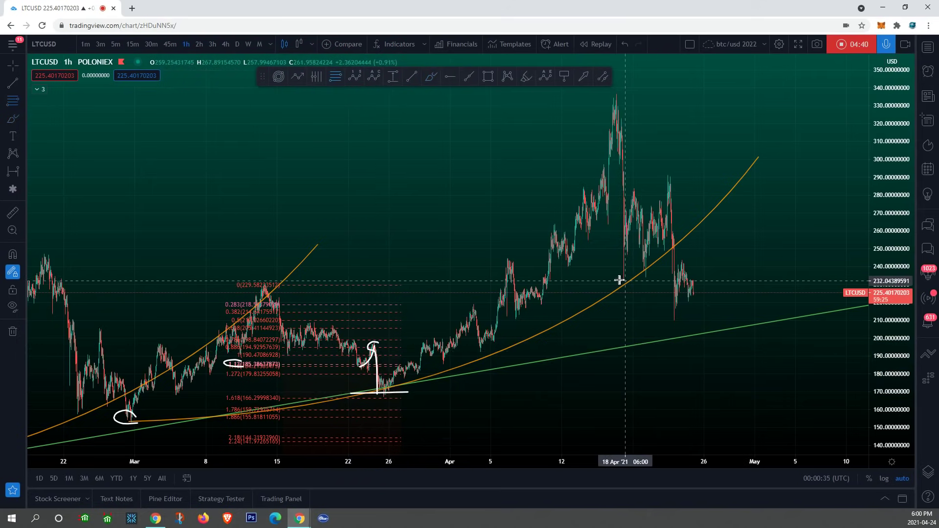
click(615, 276)
click(726, 94)
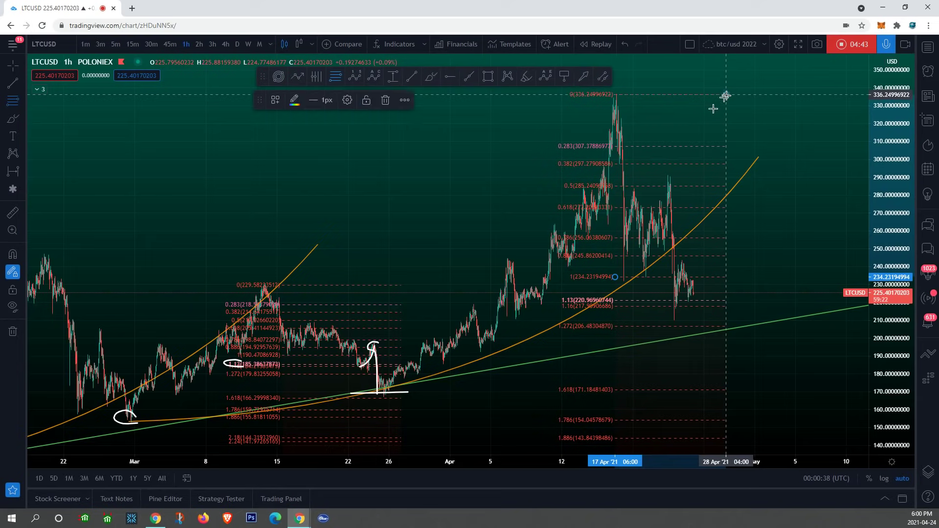
Mark the new 1.13 level and sketch a white rally from the latest low to 245, then down to the trendline
click(13, 119)
drag(566, 292, 571, 303)
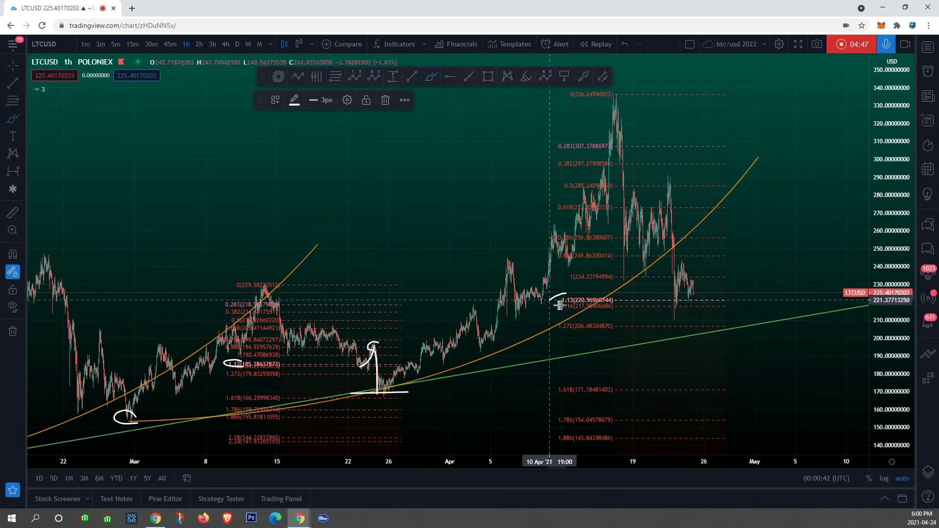
mouse_move(671, 305)
mouse_down()
mouse_move(681, 260)
mouse_move(698, 257)
mouse_up()
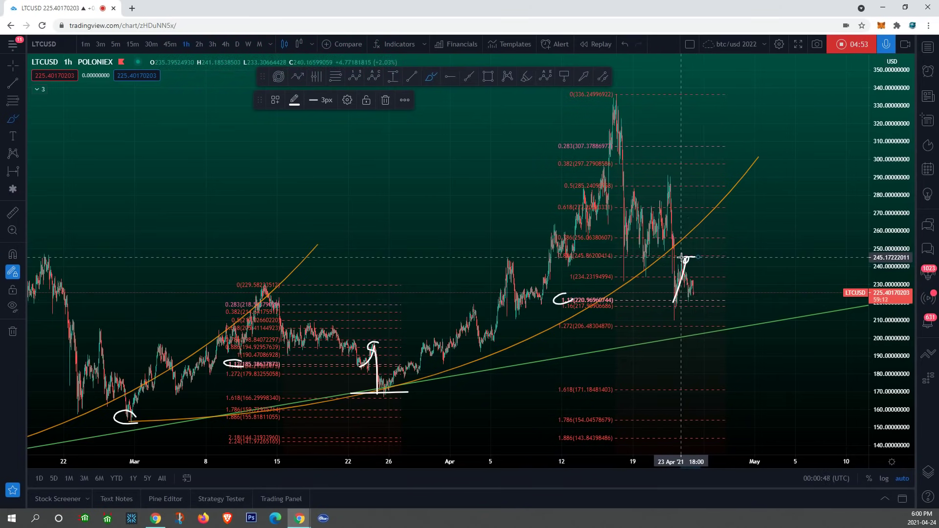
drag(689, 289, 700, 337)
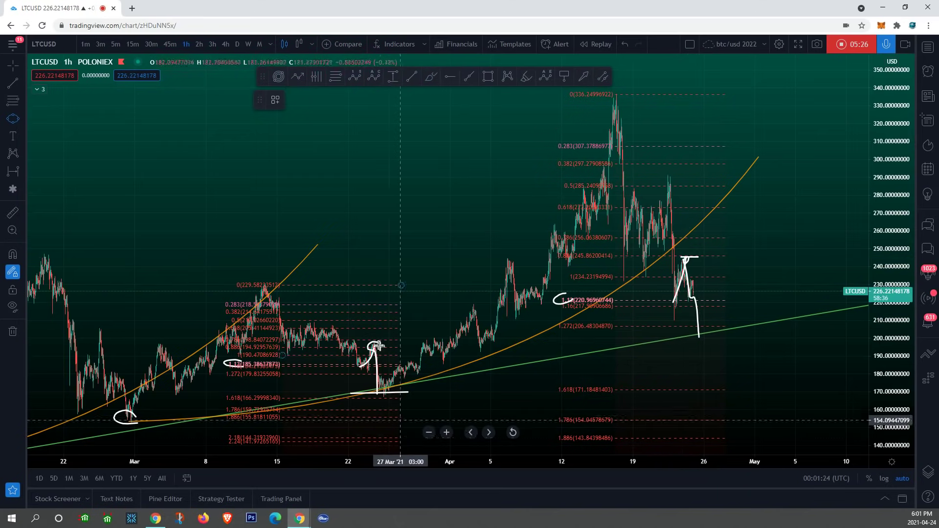
Shade the latest-low and March projected bounces with blue ellipses, then anchor a Fibonacci retracement at 217.82
click(378, 346)
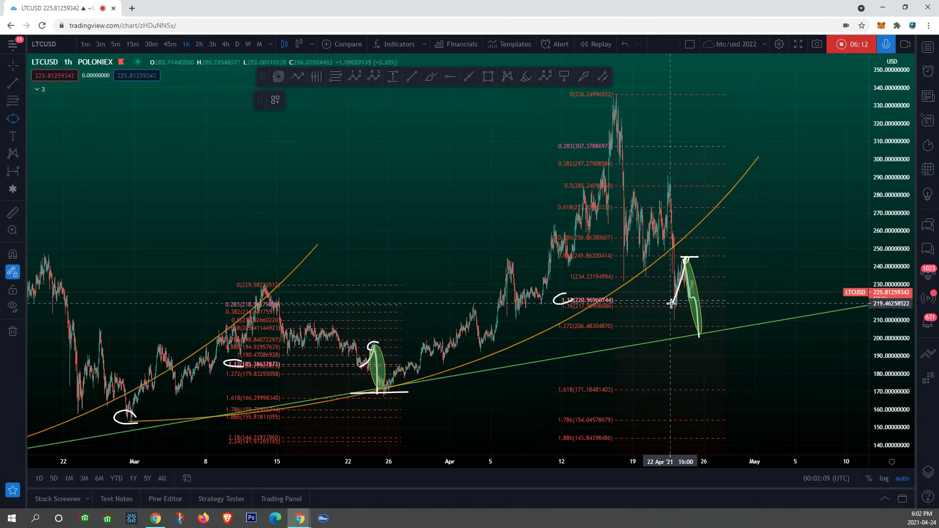
click(673, 304)
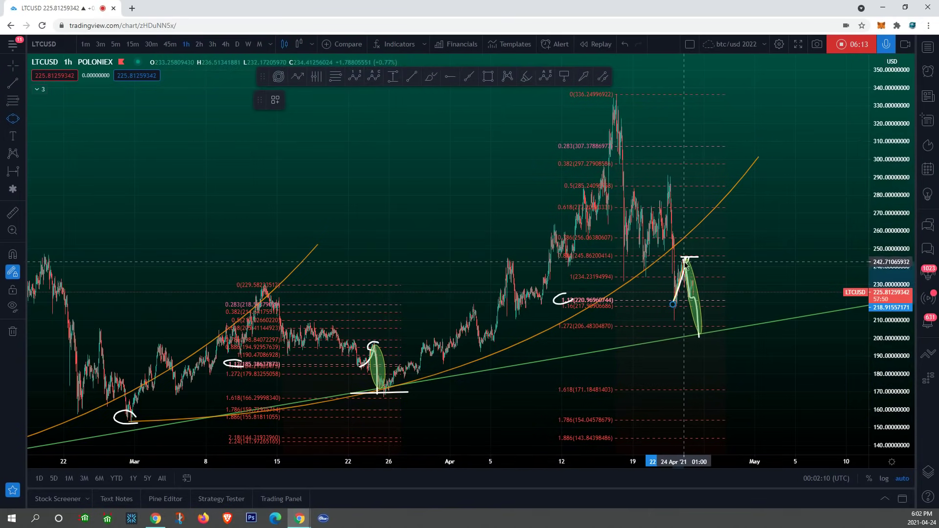
click(687, 258)
click(684, 274)
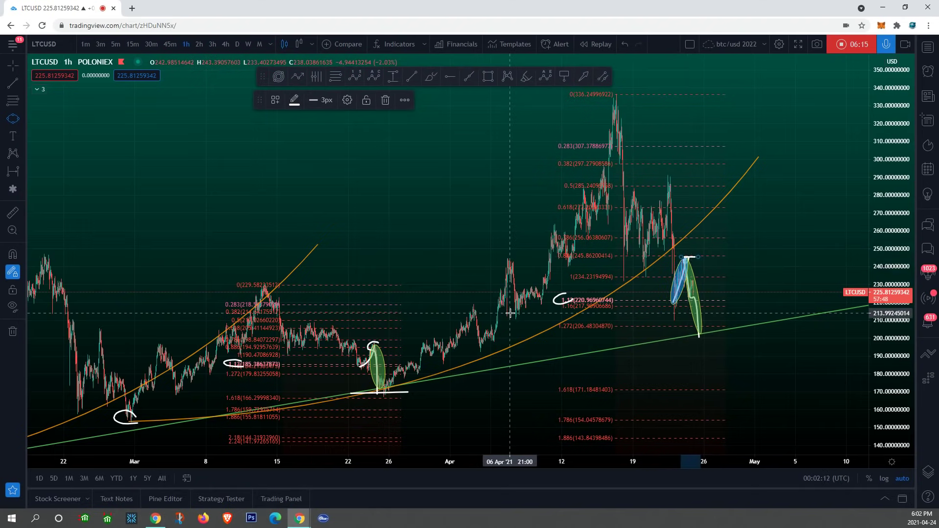
click(375, 345)
click(361, 368)
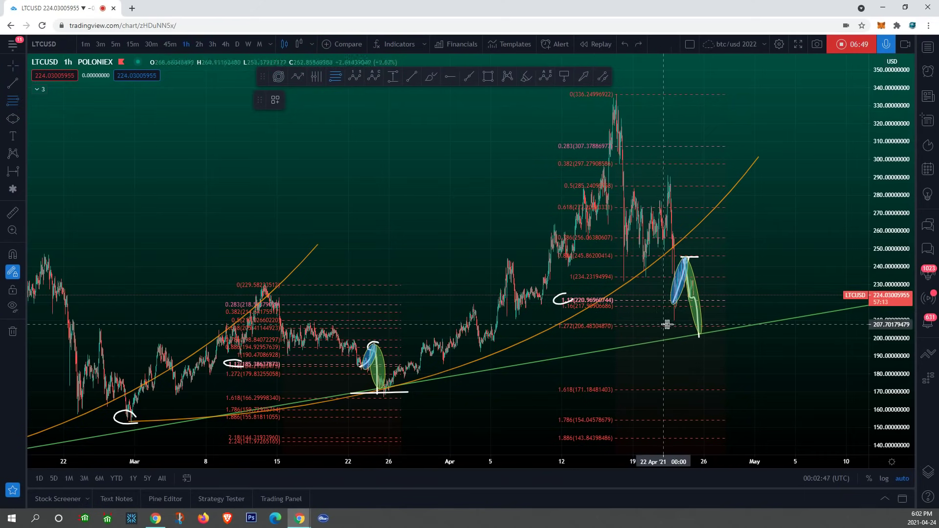
click(667, 306)
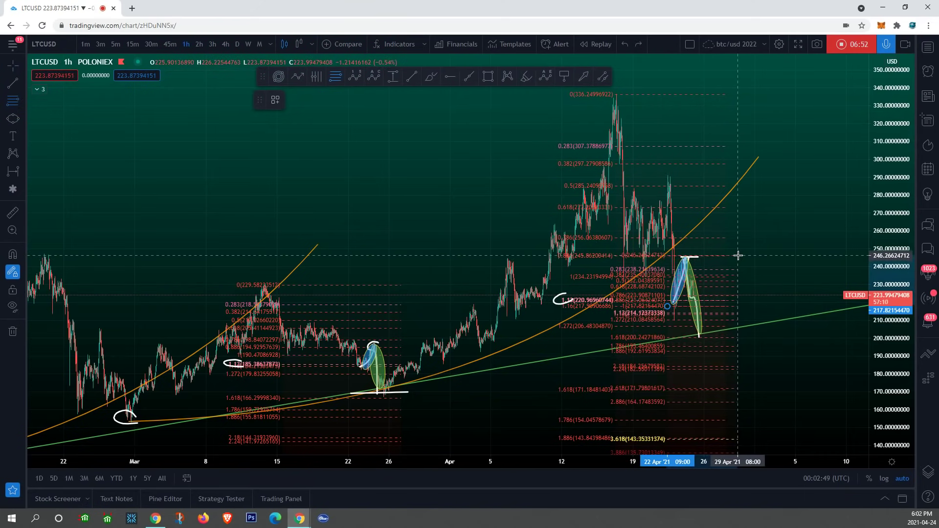
Fix the retracement top near 245.4 and discard a trial white circle at the trendline touch
click(739, 255)
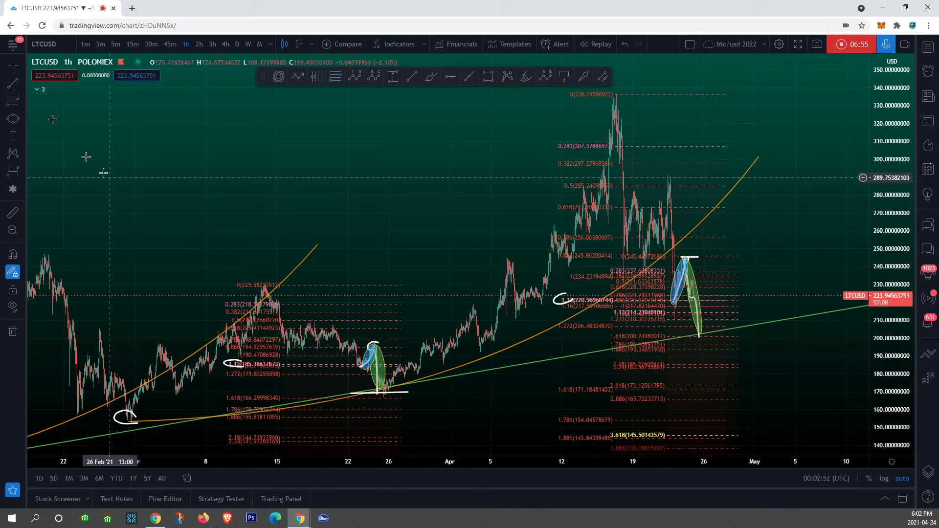
click(22, 119)
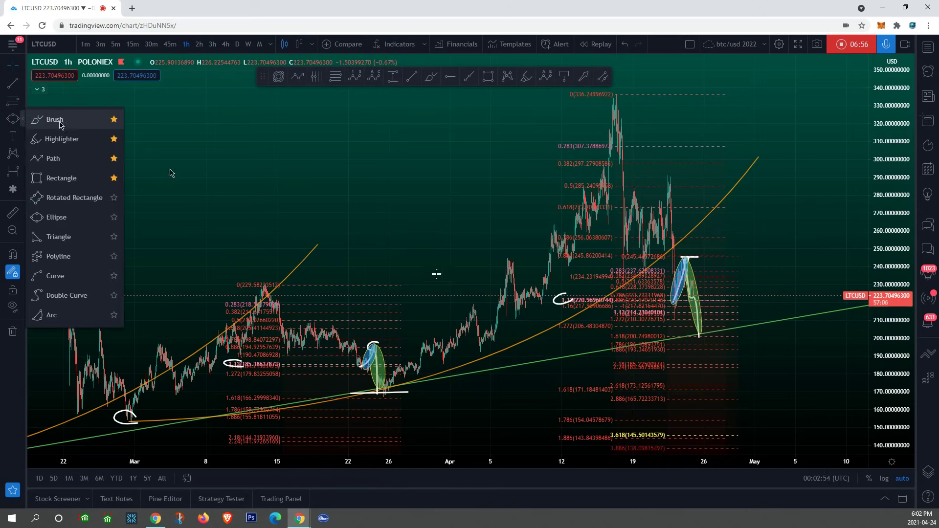
click(59, 122)
mouse_move(703, 326)
mouse_down()
mouse_move(692, 346)
mouse_move(712, 327)
mouse_up()
key(ctrl+z)
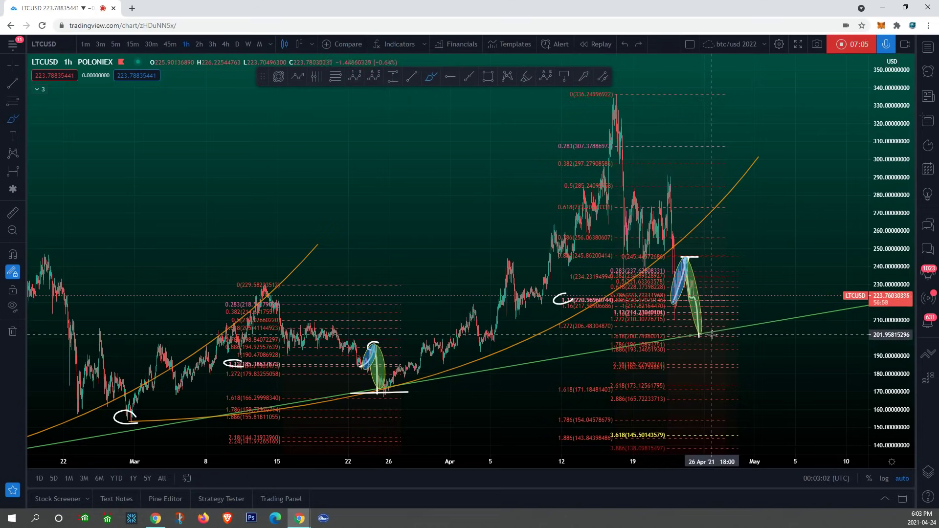
Mark the lower retracement levels, including 1.886, in white and loop the trendline low, with a short mark near 193
drag(625, 332, 627, 337)
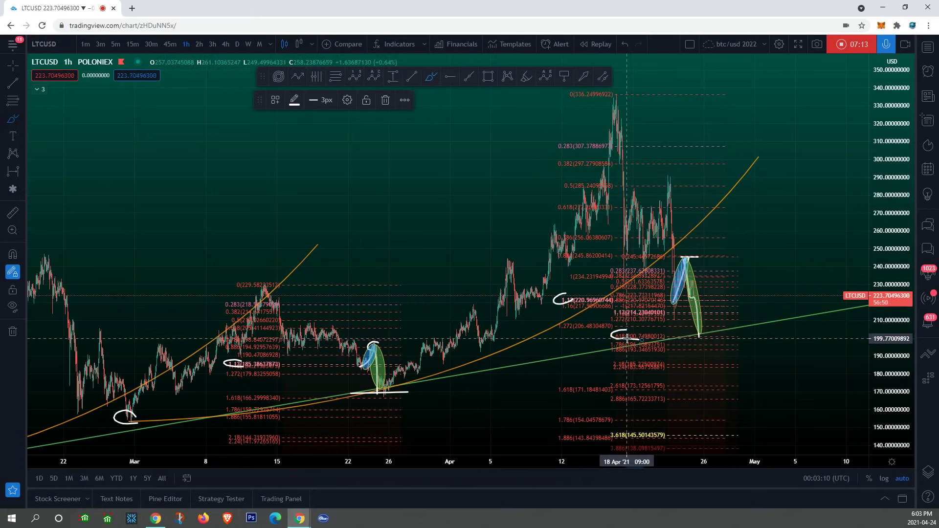
drag(610, 353, 639, 354)
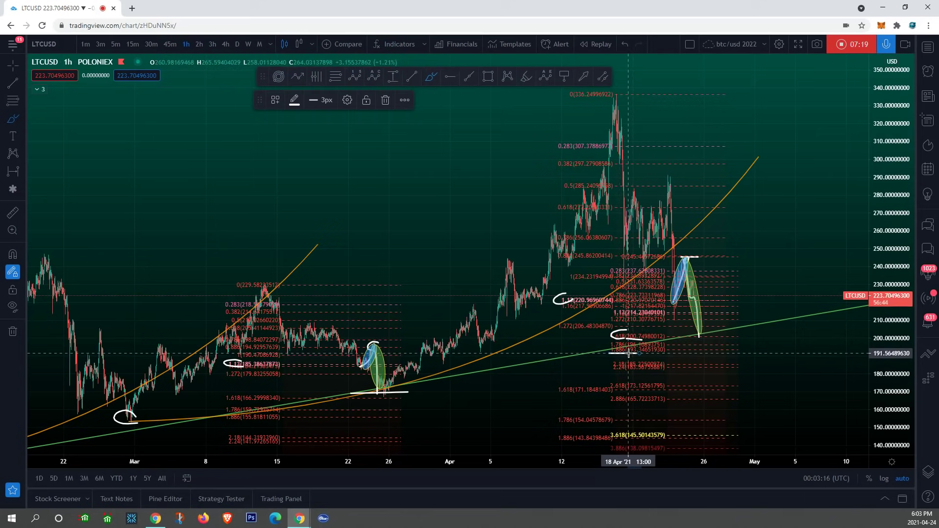
drag(629, 353, 640, 353)
mouse_move(697, 332)
mouse_down()
mouse_move(707, 332)
mouse_move(708, 351)
mouse_move(747, 316)
mouse_up()
drag(718, 354, 725, 327)
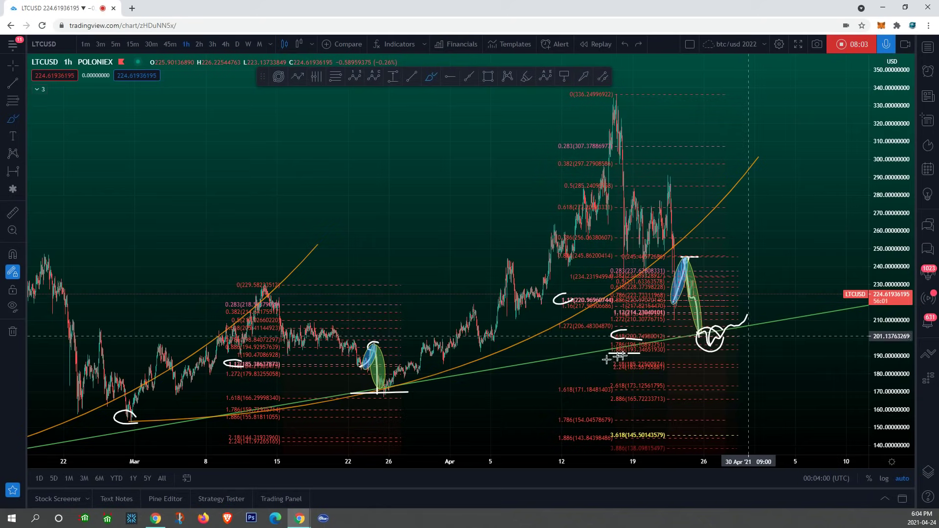
drag(606, 347, 624, 355)
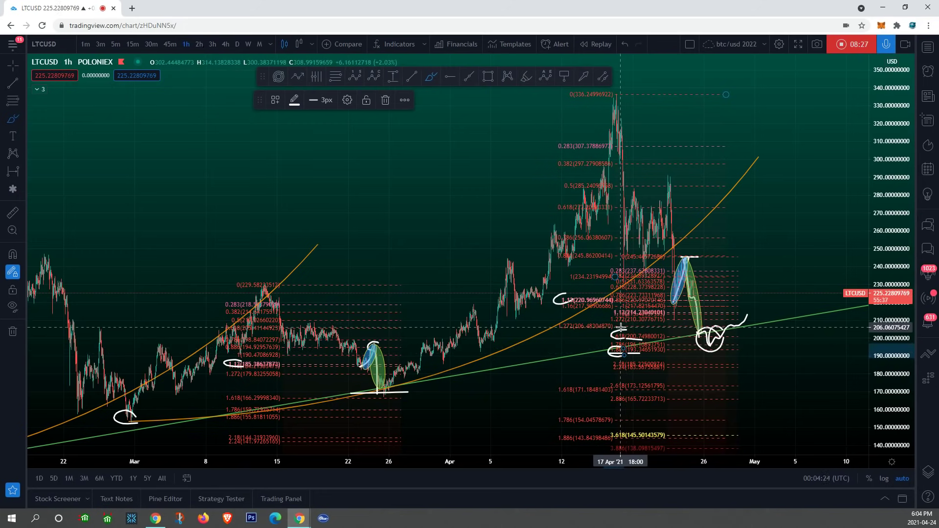
drag(741, 350, 720, 351)
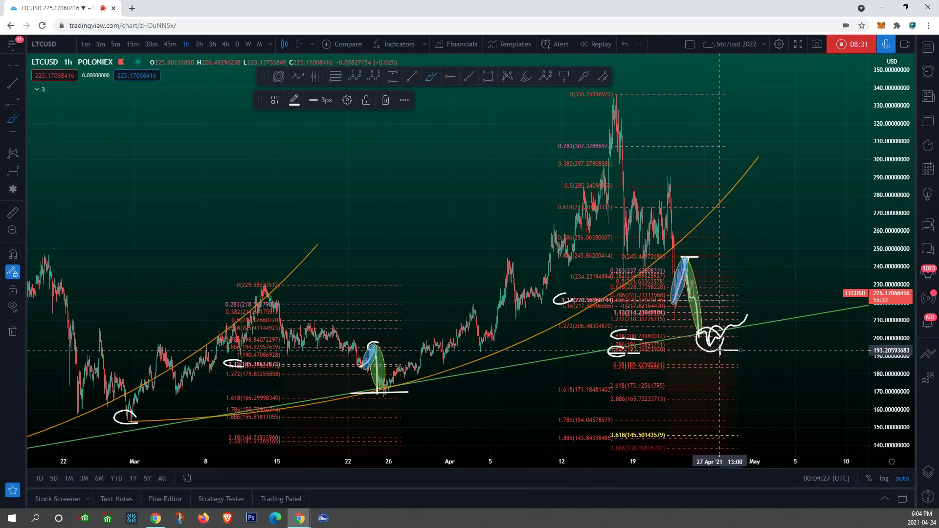
Place price labels at 193.2059 and 200.8641 beside the recent low
click(564, 77)
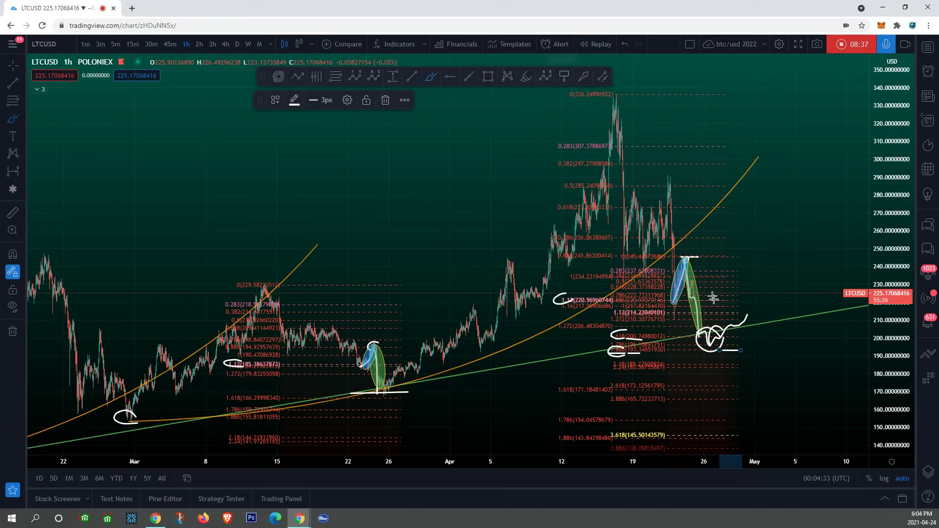
click(742, 350)
click(742, 337)
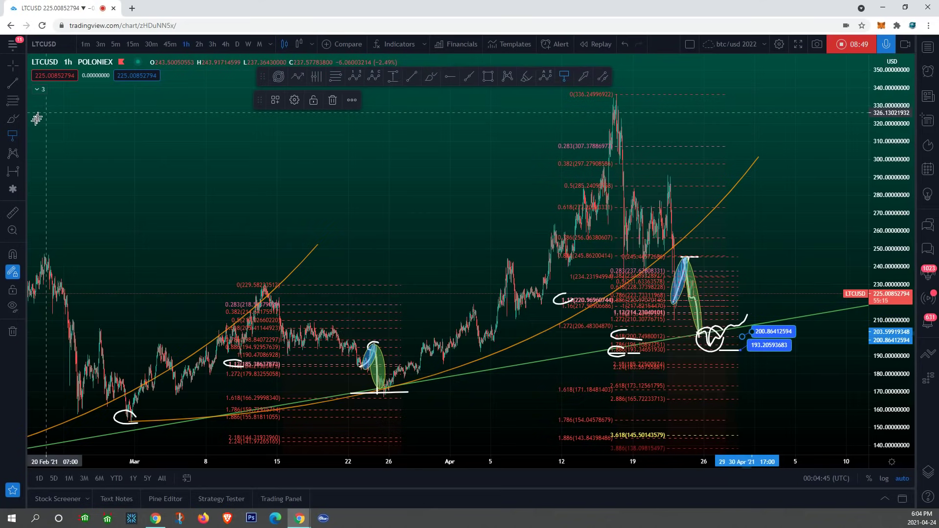
Sketch a trial freehand drop toward 149, then undo it
click(13, 119)
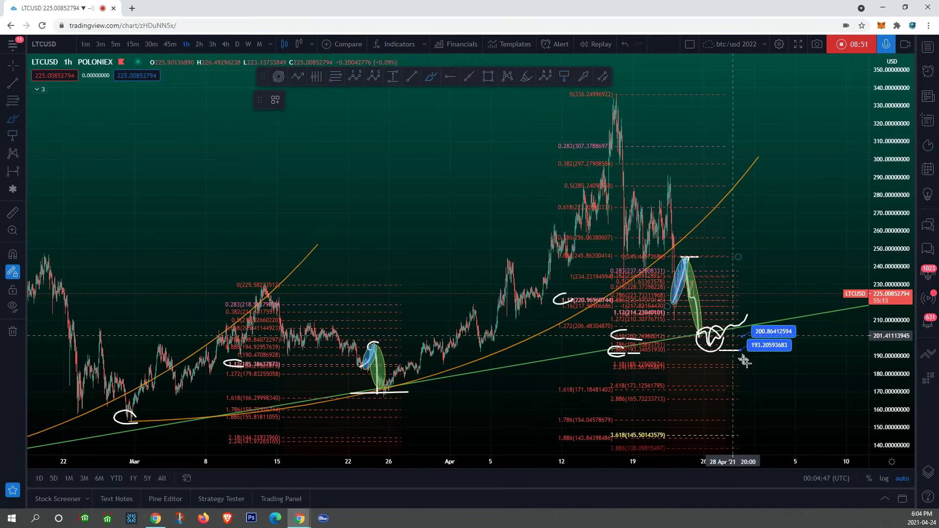
mouse_move(727, 340)
mouse_down()
mouse_move(725, 330)
mouse_move(735, 429)
mouse_up()
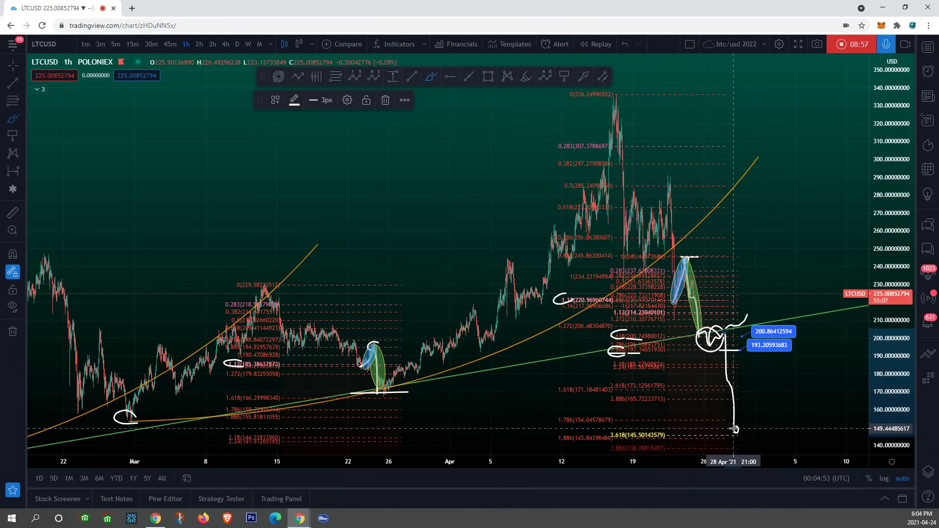
key(ctrl+z)
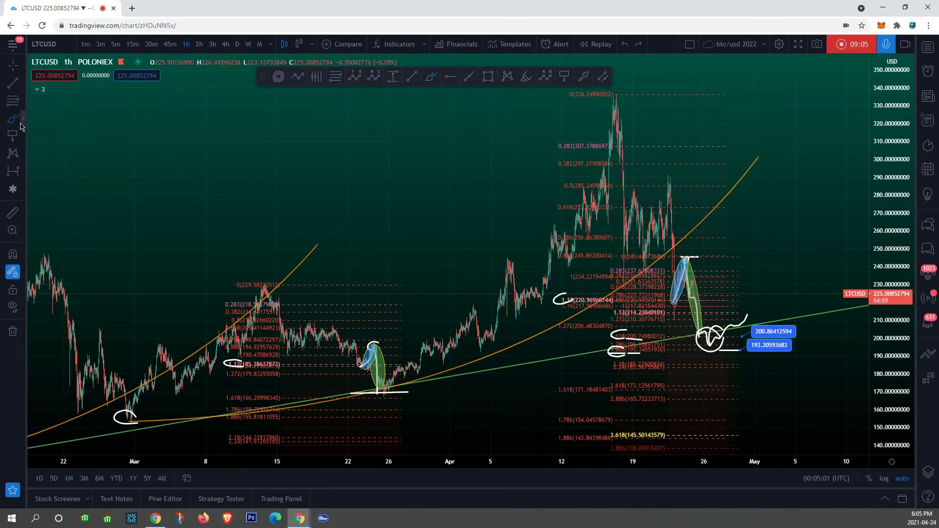
scroll(144, 241, down, 2)
scroll(144, 242, down, 3)
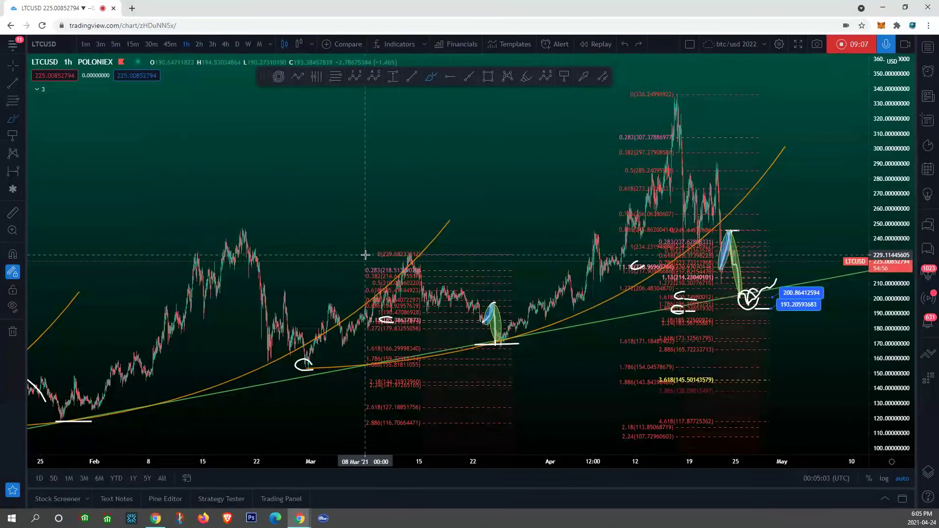
scroll(72, 394, down, 1)
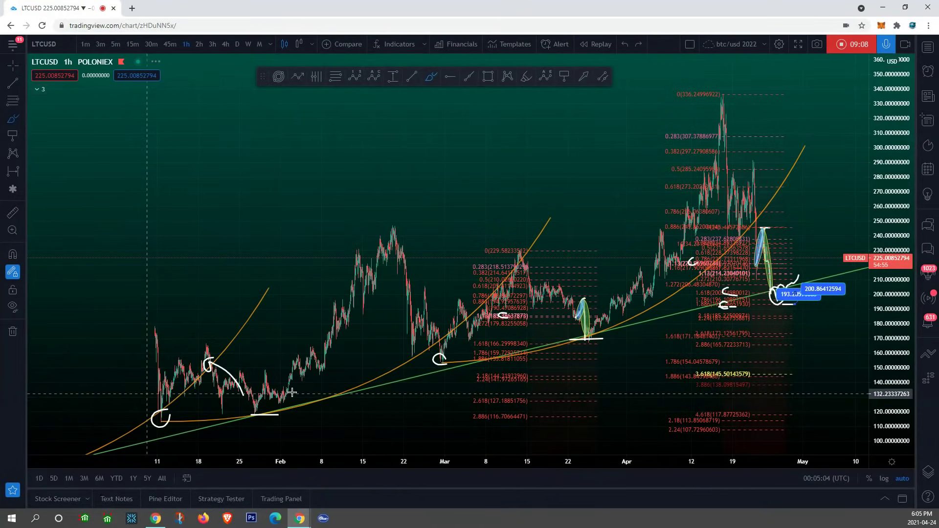
scroll(410, 334, up, 5)
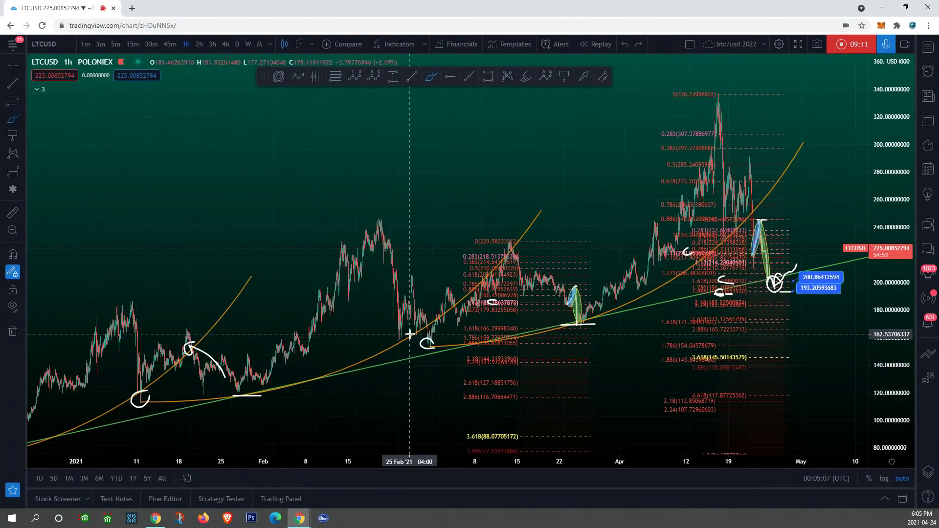
scroll(410, 334, up, 1)
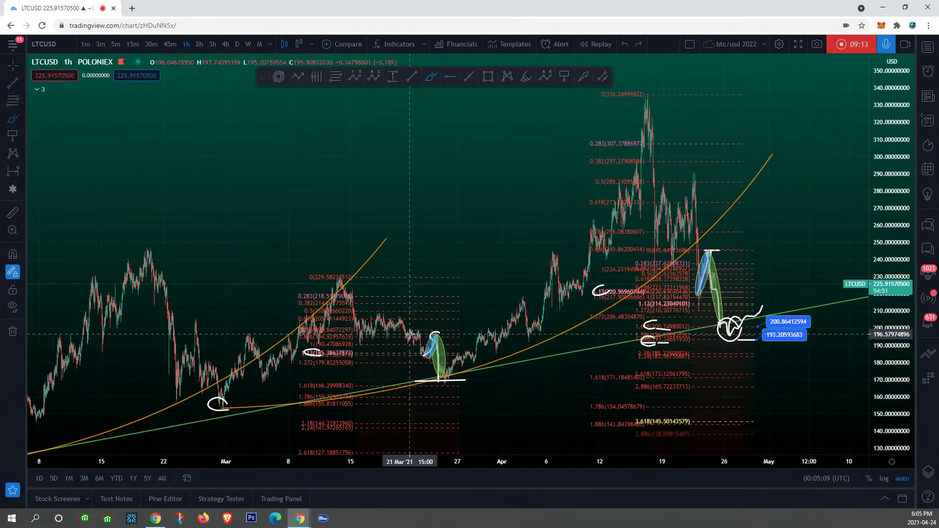
scroll(410, 334, up, 2)
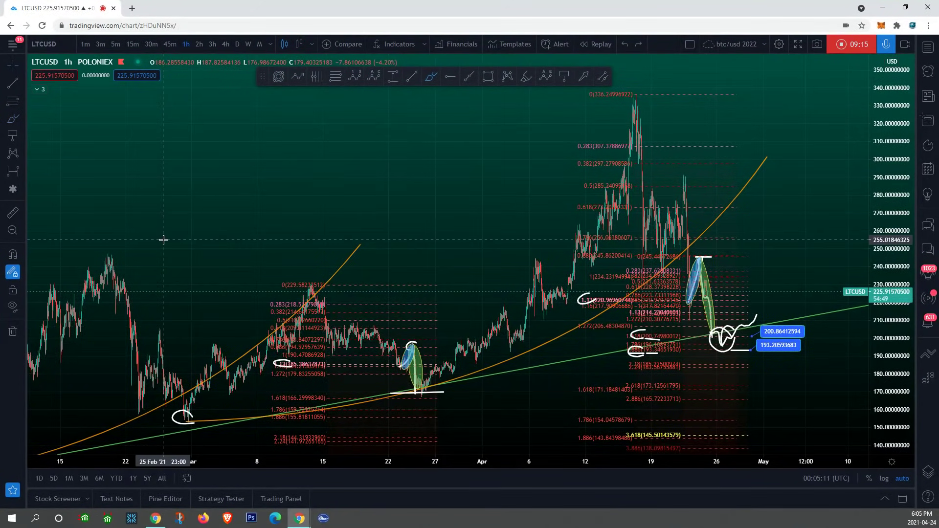
Draw a Fibonacci retracement from 247.36 down to the 153.55 low
click(336, 76)
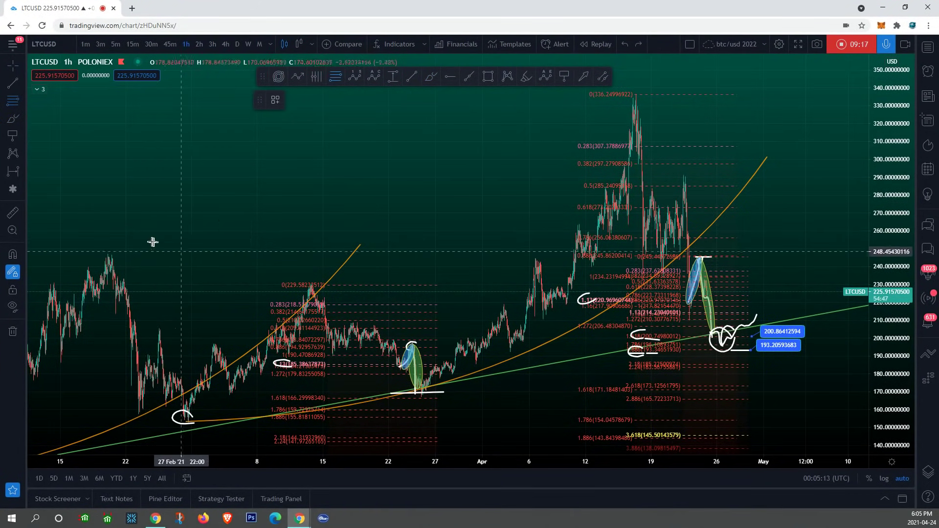
click(139, 254)
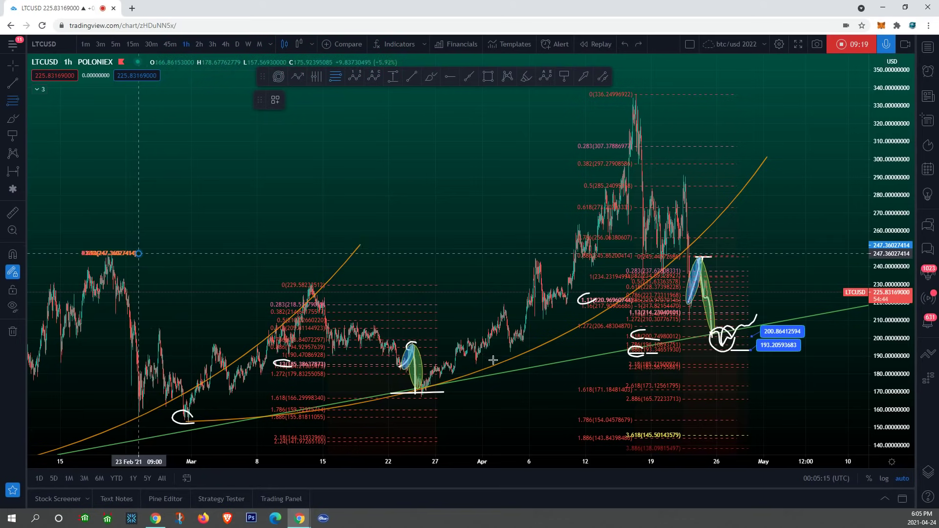
click(662, 420)
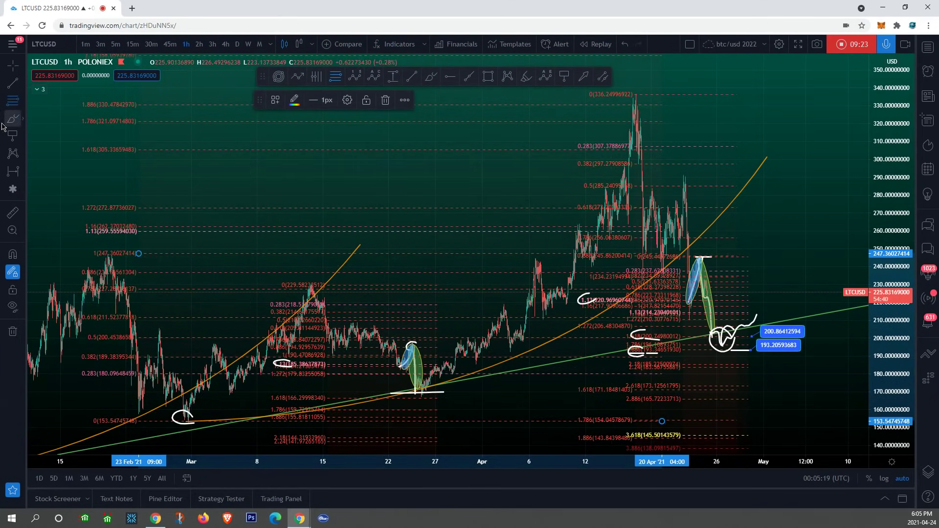
Circle the 1.886 level and the April peak in white, tracing the drop from the peak
mouse_move(101, 98)
mouse_down()
mouse_move(69, 101)
mouse_move(81, 113)
mouse_move(99, 108)
mouse_up()
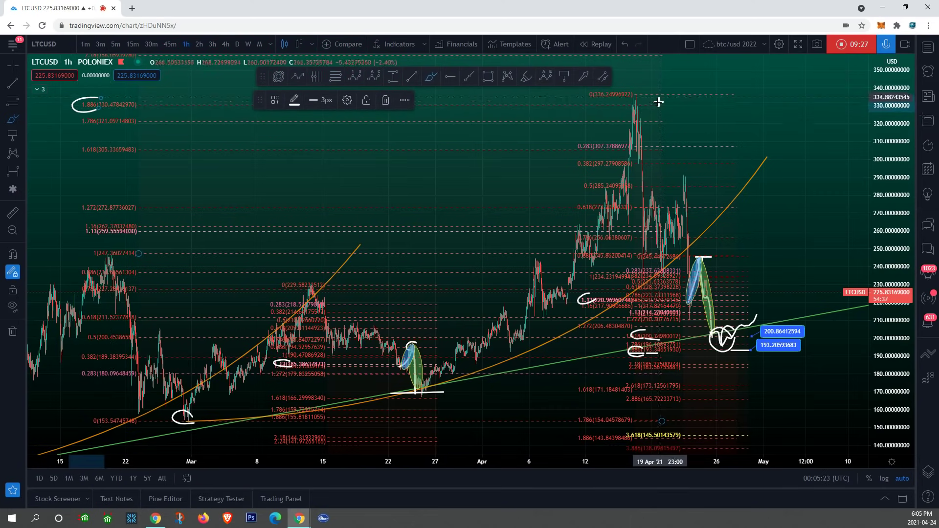
drag(633, 103, 645, 205)
mouse_move(644, 97)
mouse_down()
mouse_move(627, 100)
mouse_move(635, 127)
mouse_move(639, 92)
mouse_up()
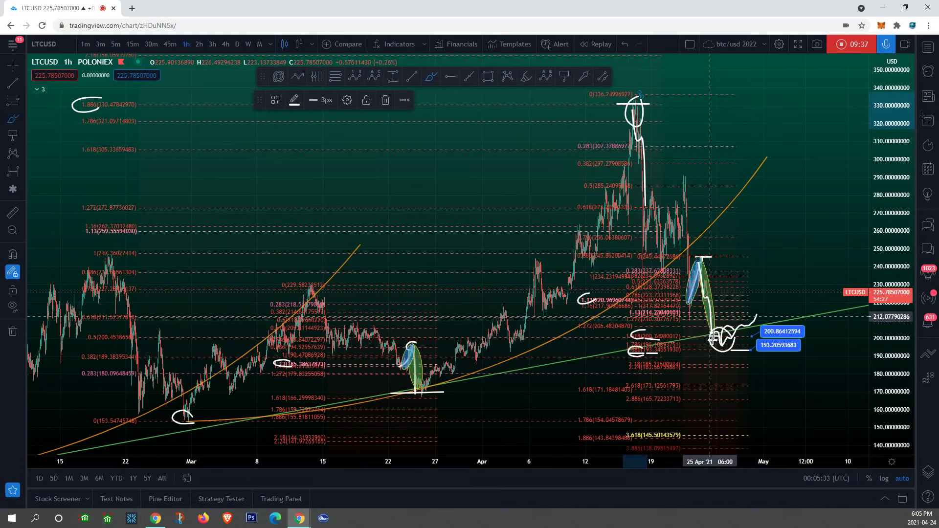
Try a zigzag plus rise, drop and rally projection strokes from the circled low, undoing each one
mouse_move(719, 346)
mouse_down()
mouse_move(732, 335)
mouse_move(733, 412)
mouse_up()
key(ctrl+z)
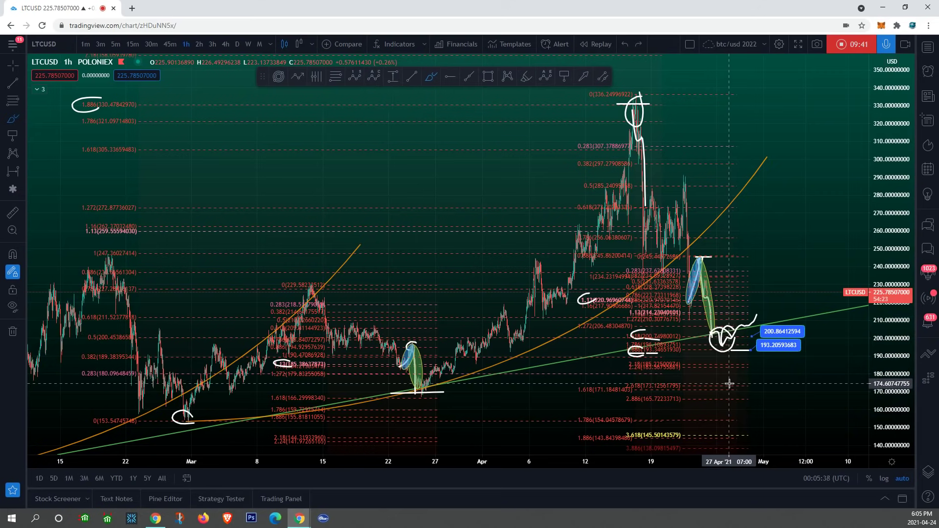
drag(730, 337, 764, 303)
key(ctrl+z)
drag(731, 337, 748, 443)
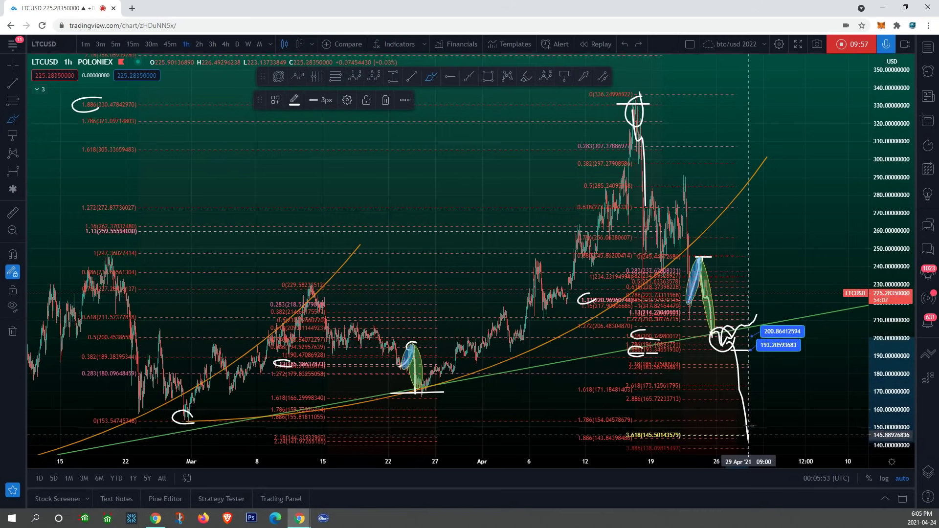
key(ctrl+z)
drag(729, 342, 805, 212)
key(ctrl+z)
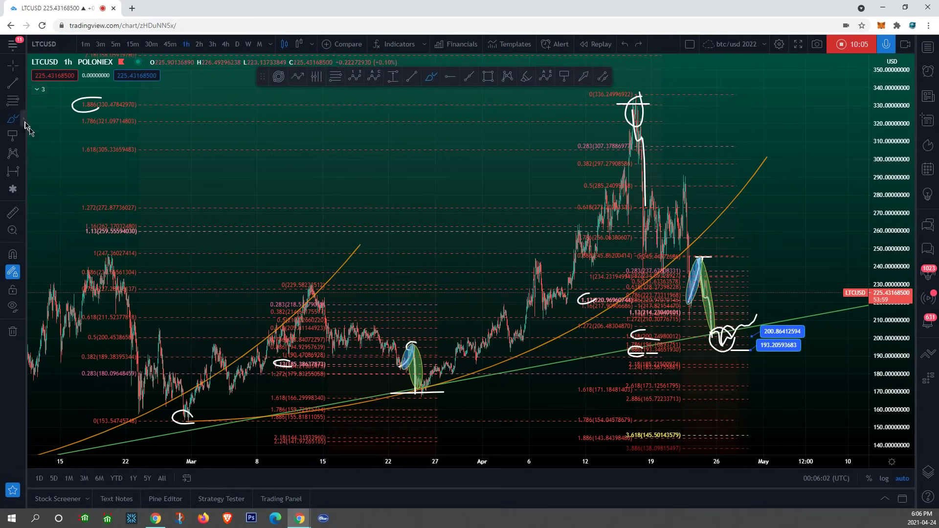
Draw rectangles around the 191–199 recent-low zone, the late-March low and the late-February low
click(25, 122)
click(49, 177)
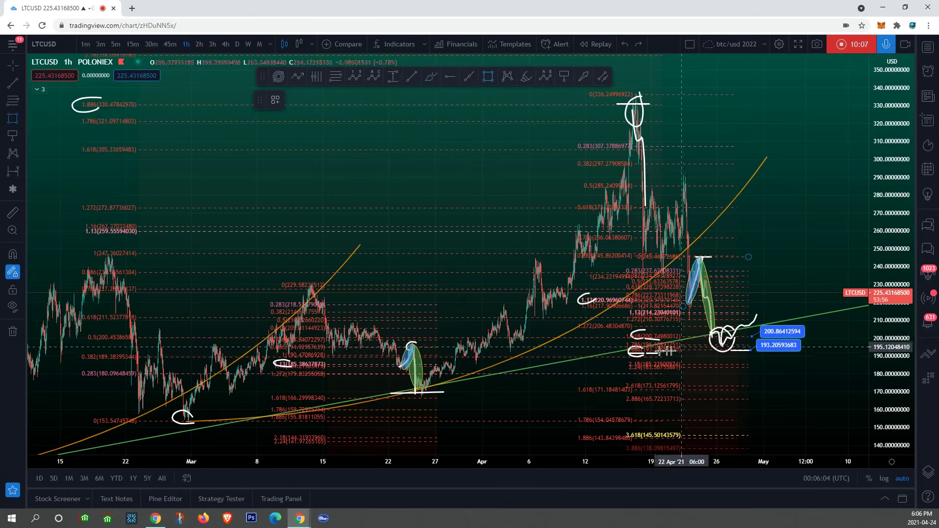
mouse_move(607, 354)
mouse_down()
mouse_move(836, 325)
mouse_move(834, 338)
mouse_up()
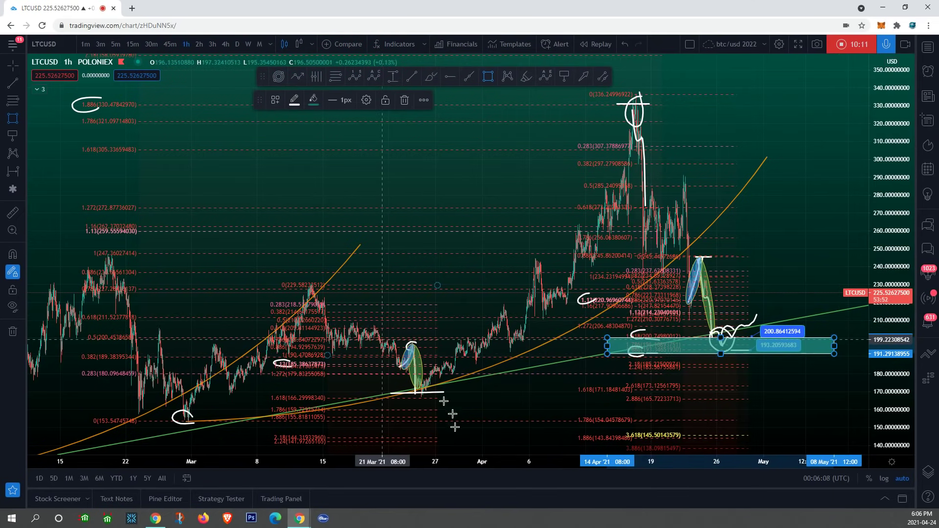
drag(401, 400, 459, 378)
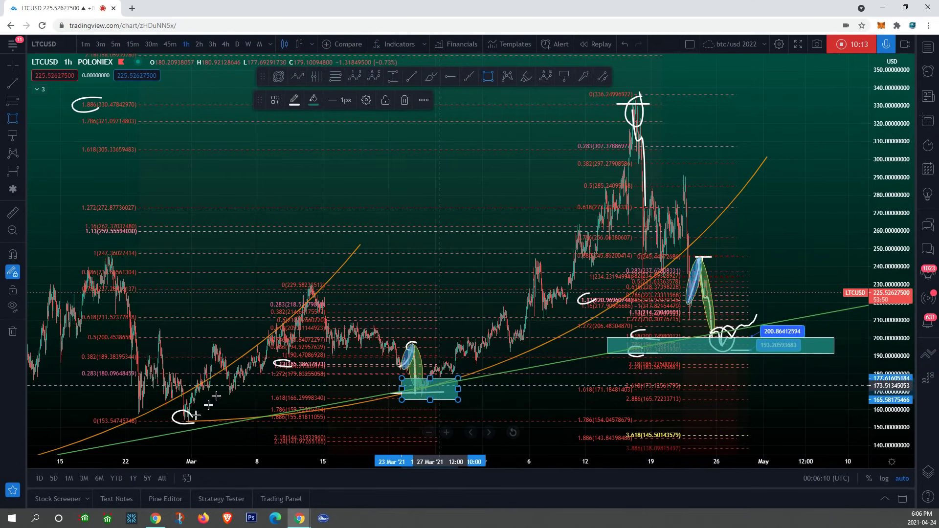
drag(161, 426, 217, 407)
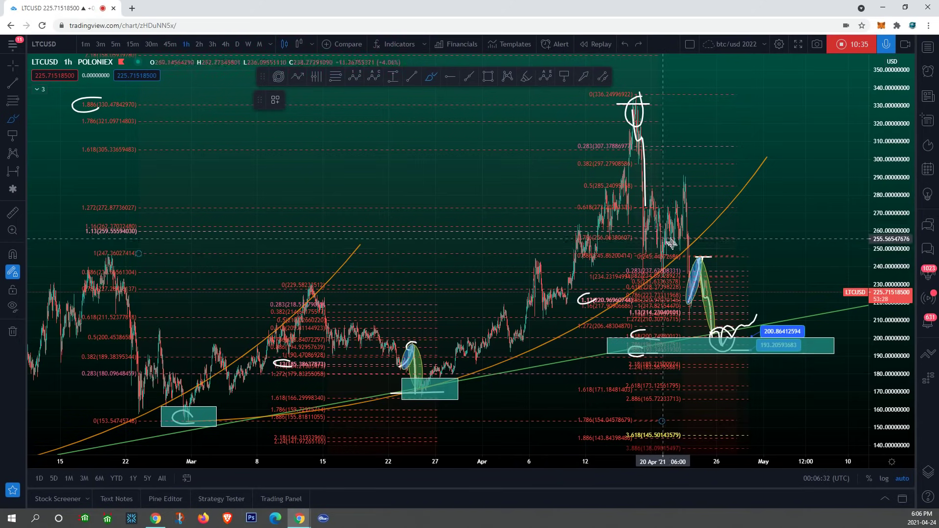
Add short white level marks near 250 and lower, then a rally curve rising toward 330
drag(665, 247, 633, 248)
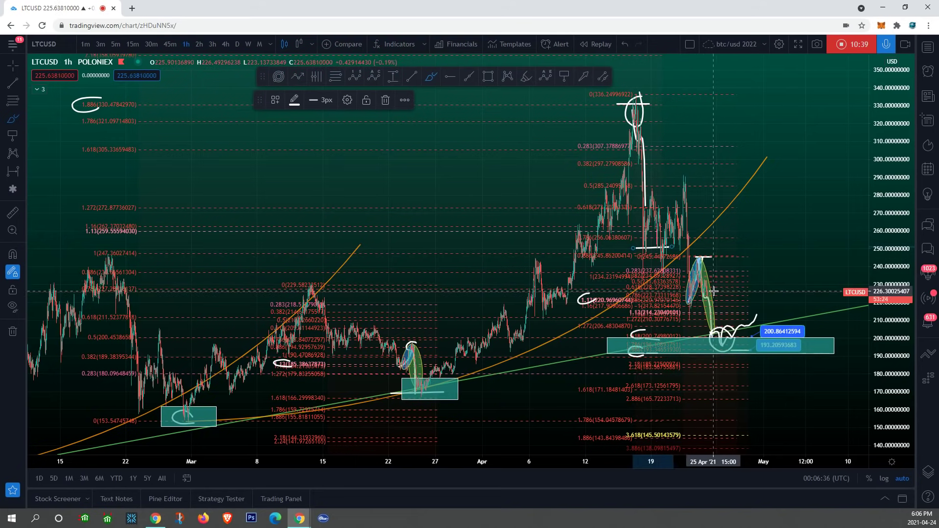
drag(711, 291, 688, 291)
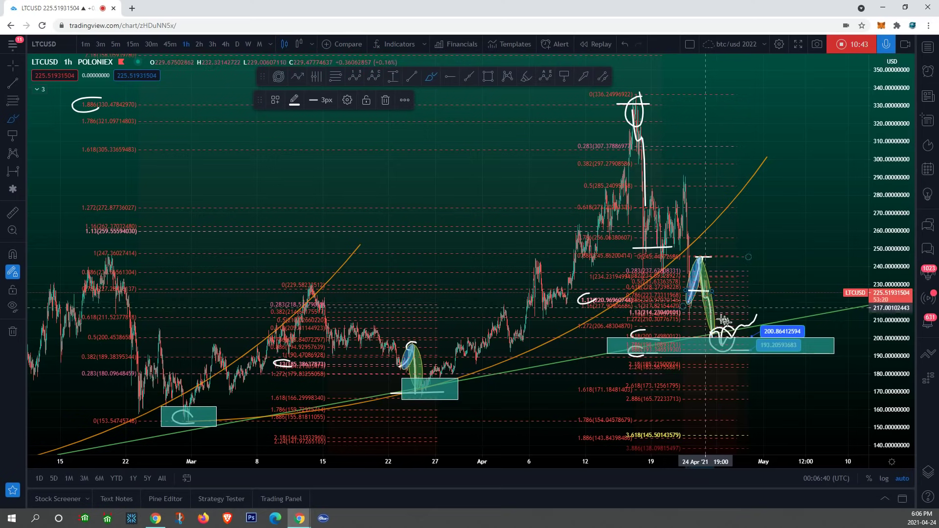
mouse_move(733, 324)
mouse_down()
mouse_move(717, 335)
mouse_move(721, 342)
mouse_move(803, 264)
mouse_move(860, 179)
mouse_move(874, 111)
mouse_up()
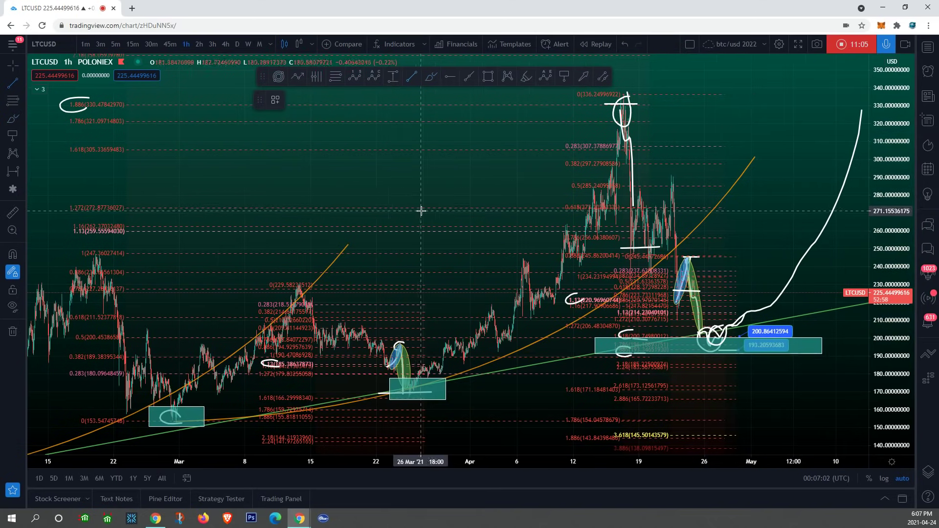
Try freehand loops and strokes at the late-March lows and April peak, removing each one
click(10, 118)
mouse_move(420, 353)
mouse_down()
mouse_move(409, 330)
mouse_move(307, 315)
mouse_move(338, 369)
mouse_move(421, 372)
mouse_move(428, 355)
mouse_up()
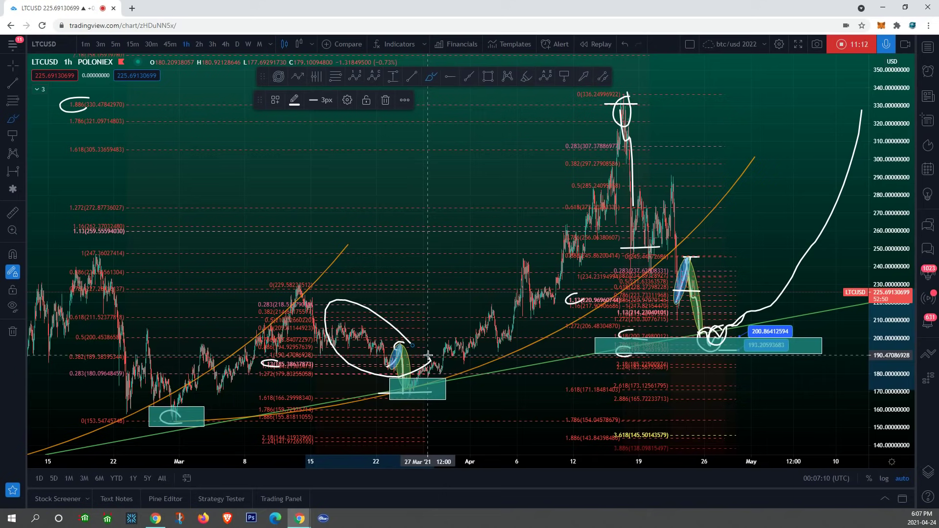
key(Delete)
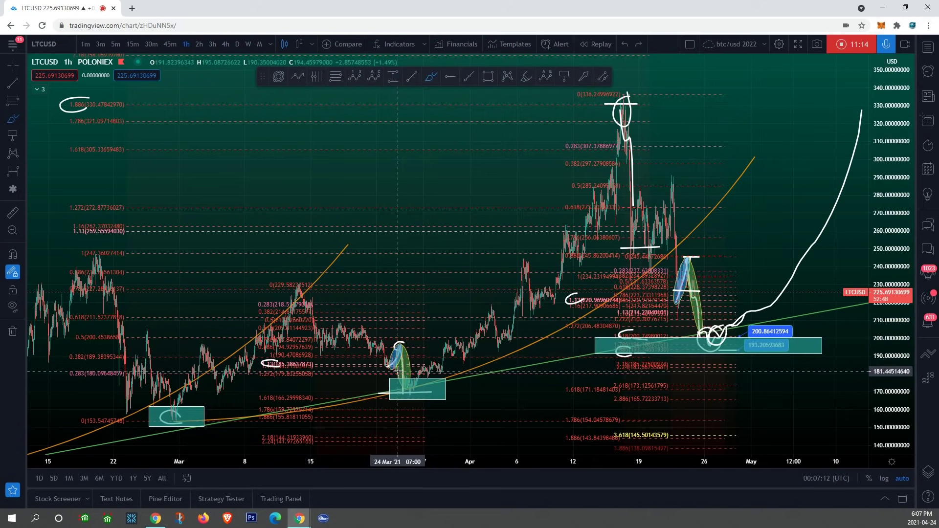
mouse_move(400, 373)
mouse_down()
mouse_move(438, 450)
mouse_move(447, 436)
mouse_move(451, 461)
mouse_move(464, 460)
mouse_up()
key(ctrl+z)
mouse_move(711, 267)
mouse_down()
mouse_move(647, 146)
mouse_move(612, 209)
mouse_move(620, 236)
mouse_up()
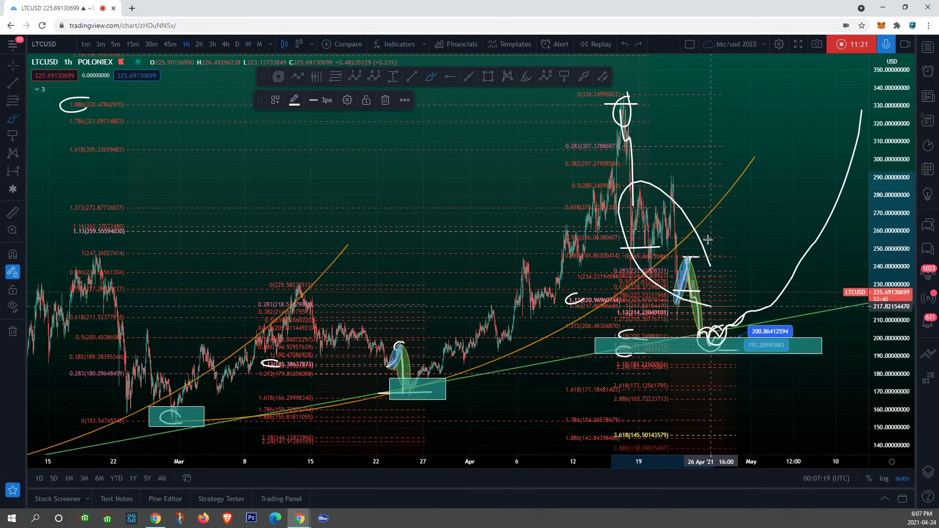
key(ctrl+z)
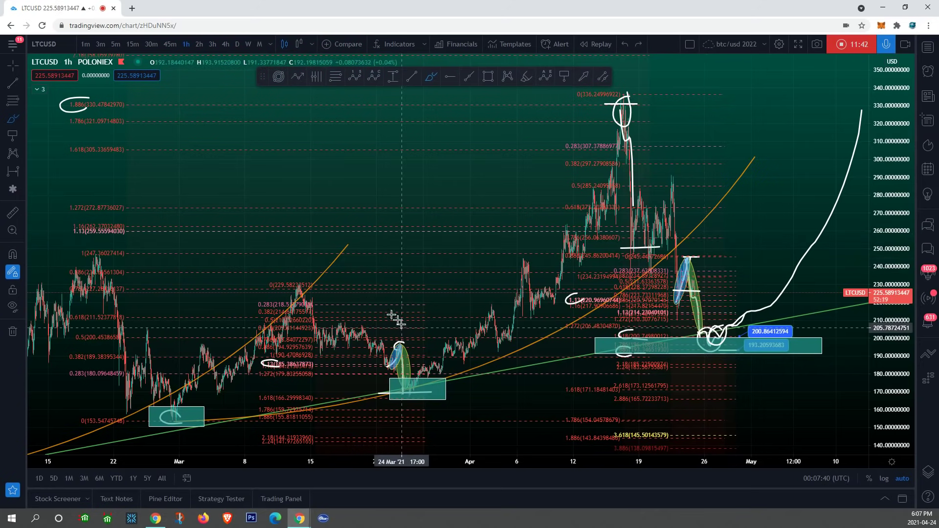
Loop the mid-March consolidation candles in white, discarding a loop at the late-February drop
drag(397, 324, 294, 316)
drag(401, 400, 420, 334)
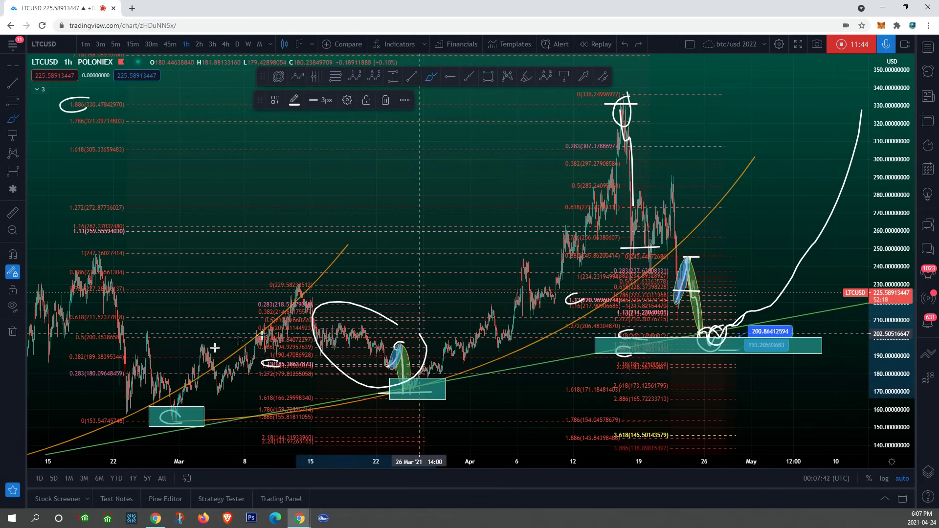
mouse_move(155, 334)
mouse_down()
mouse_move(87, 335)
mouse_move(148, 341)
mouse_up()
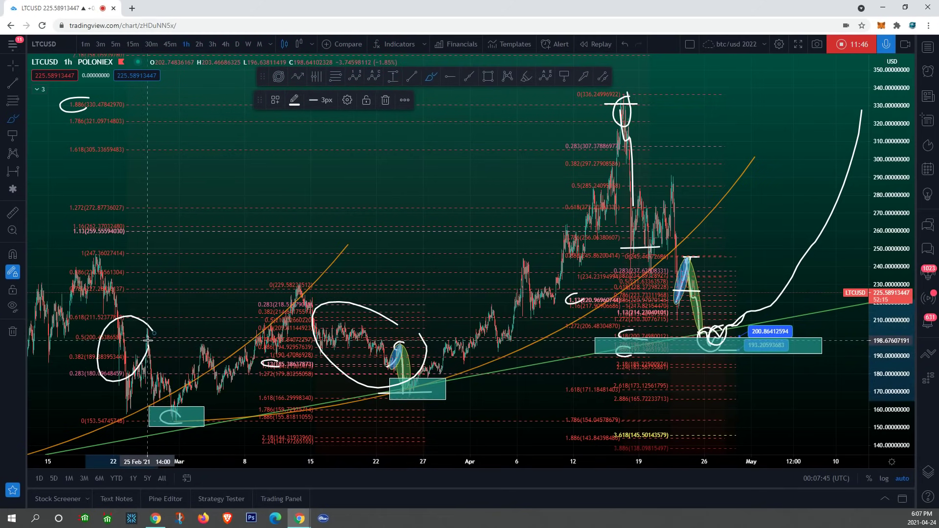
key(ctrl+z)
key(ctrl+z)
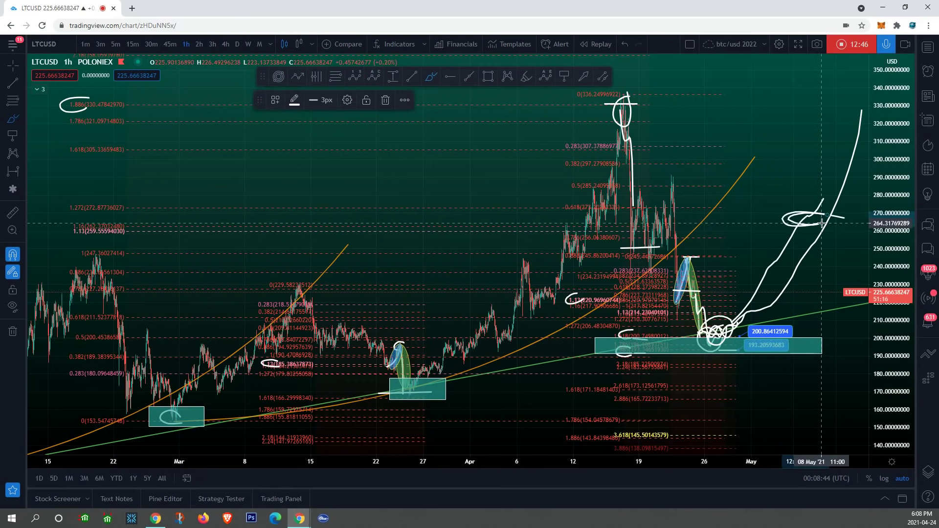
key(ctrl+z)
key(ctrl+z)
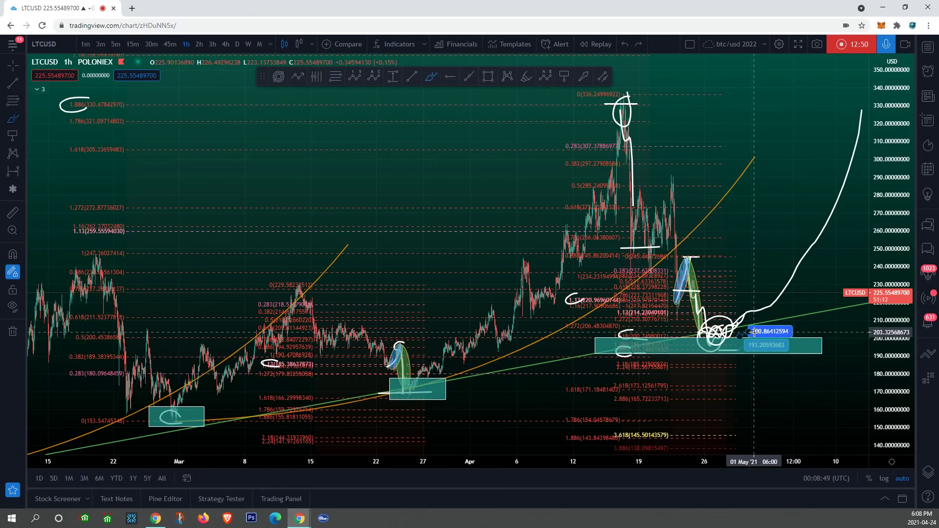
Delete all the Fibonacci retracement drawings from the chart
scroll(754, 333, down, 2)
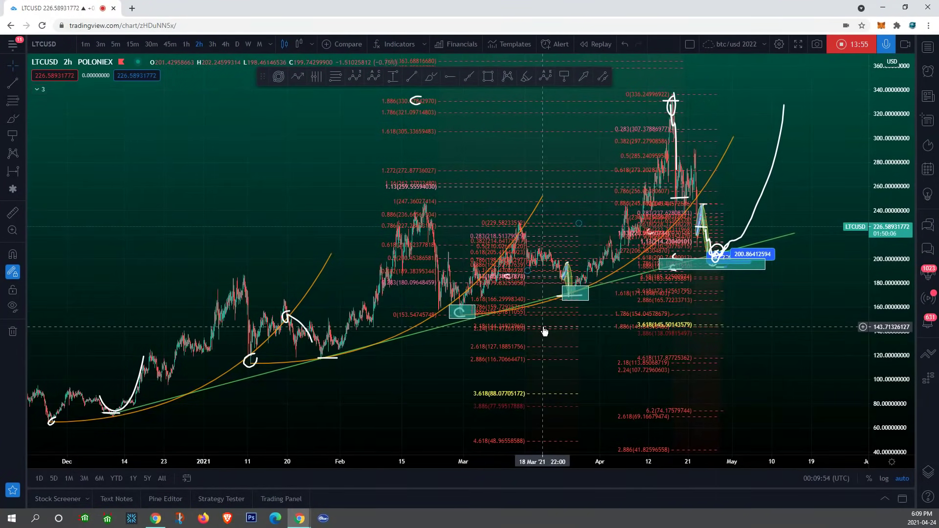
key(Delete)
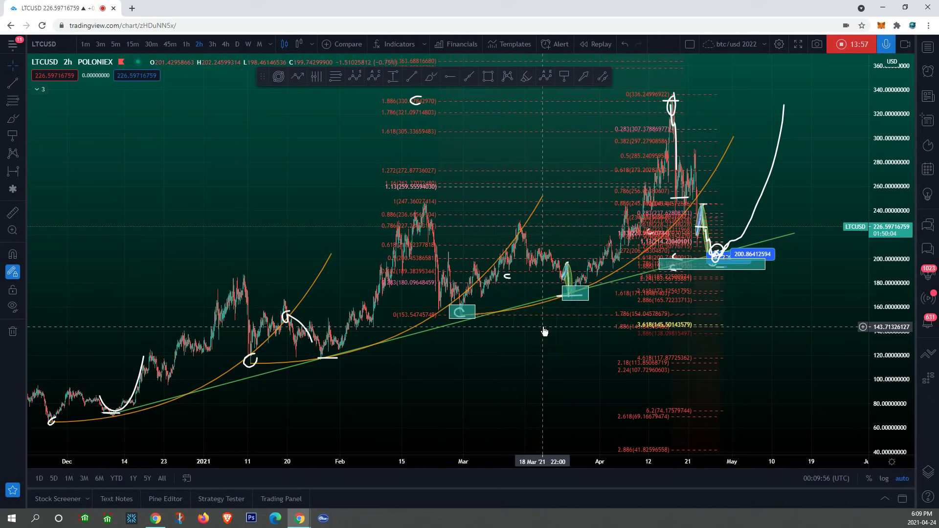
click(544, 317)
key(Delete)
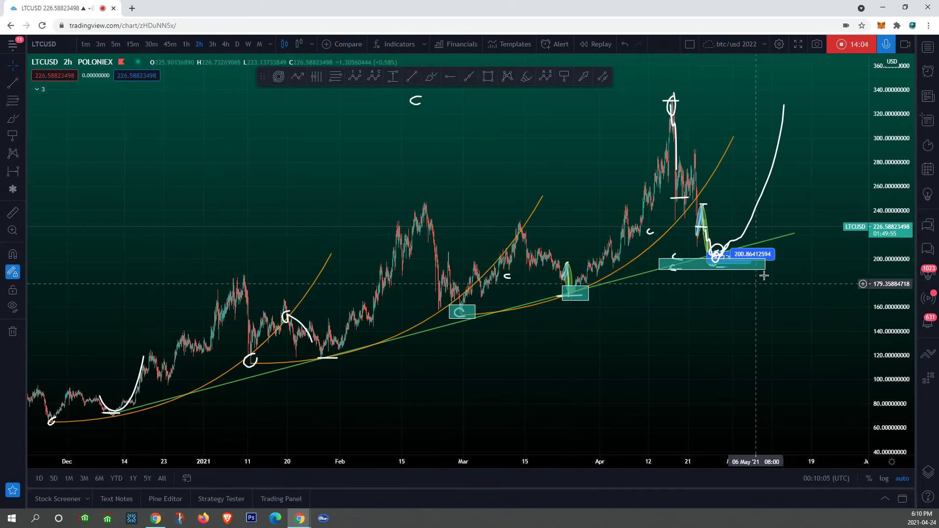
Extend the green uptrend line further right and add a small white tick at the circle
click(805, 235)
drag(805, 235, 831, 223)
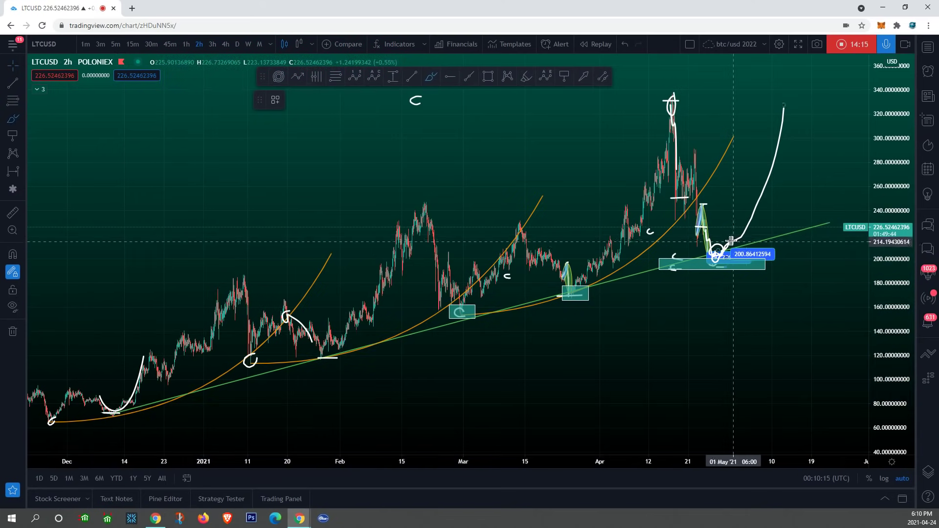
drag(728, 243, 723, 253)
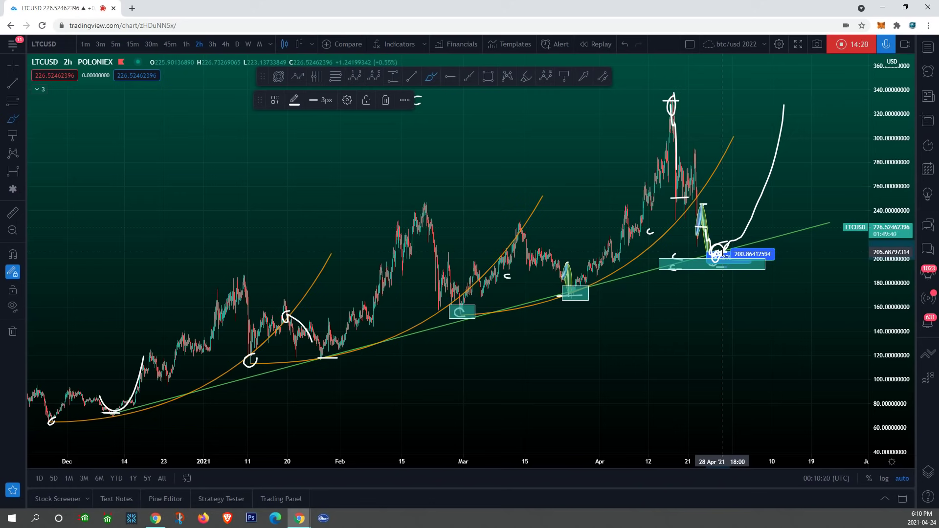
drag(722, 253, 723, 253)
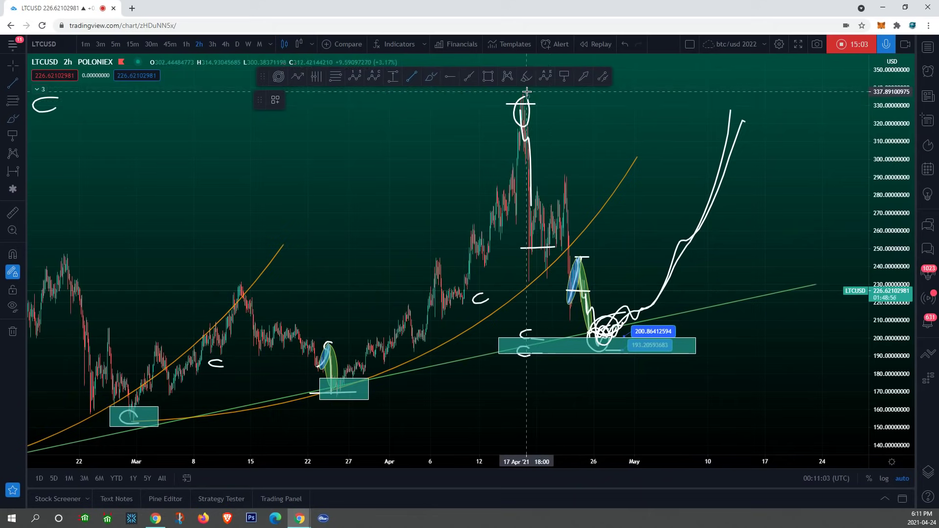
Draw a red trend line from the April peak to the late-April low, plus a white stroke near support
click(527, 92)
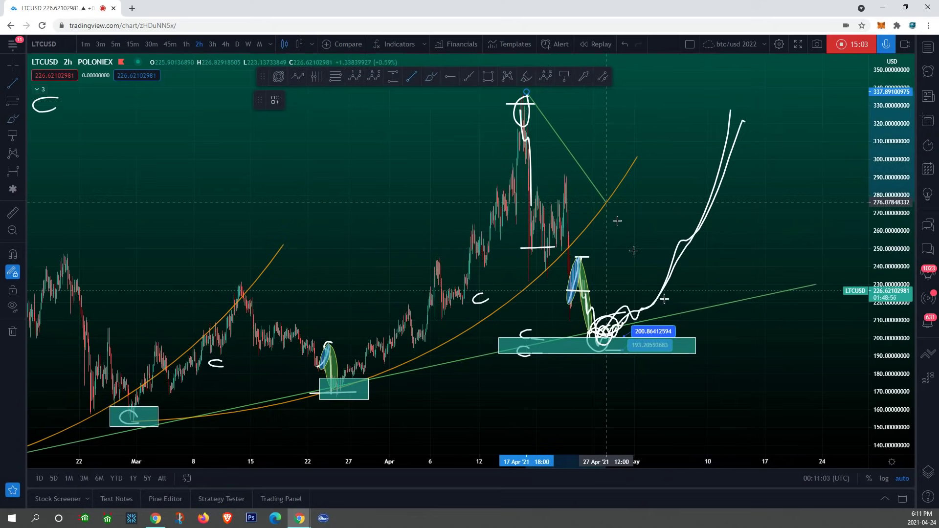
click(645, 341)
click(294, 100)
click(295, 127)
click(490, 311)
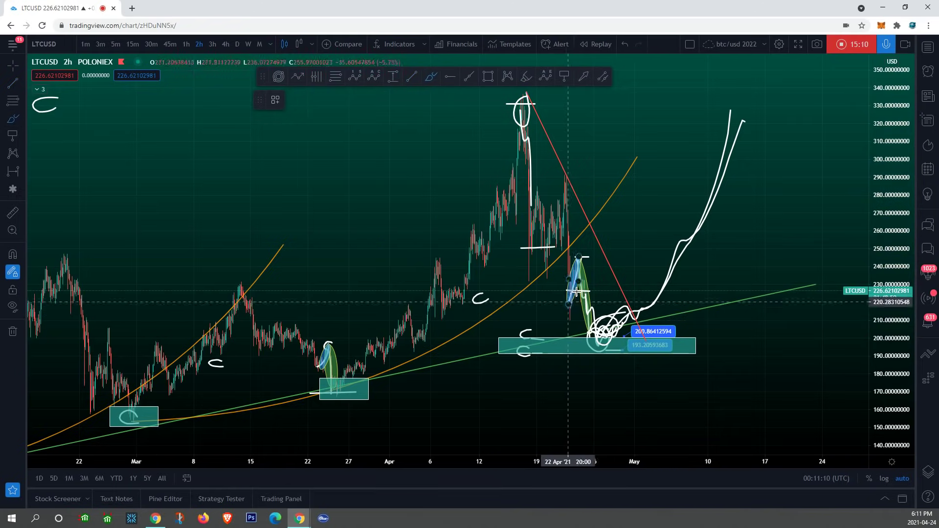
mouse_move(585, 291)
mouse_down()
mouse_move(600, 273)
mouse_move(607, 296)
mouse_move(610, 282)
mouse_move(612, 292)
mouse_move(618, 284)
mouse_move(619, 326)
mouse_move(663, 271)
mouse_move(670, 278)
mouse_up()
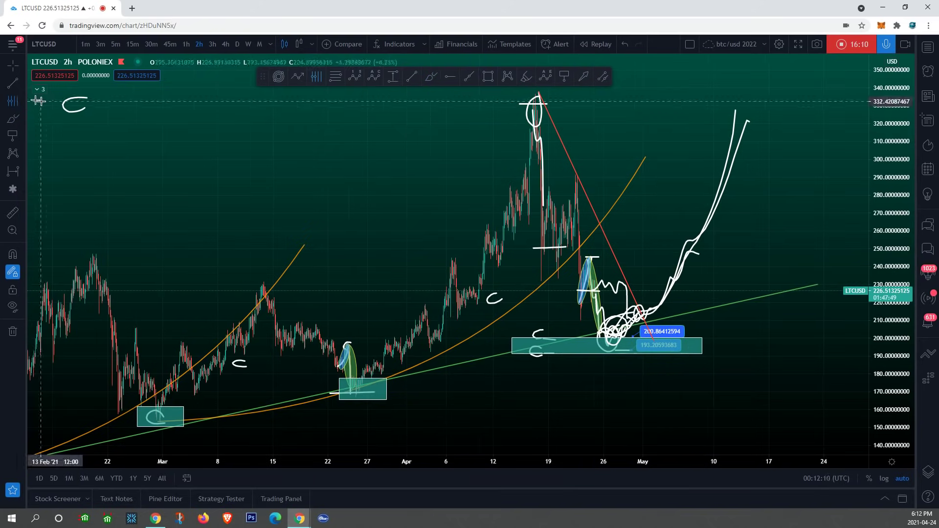
Place Fib Time Zones from the 13 Mar peak to the 25 Mar low
click(19, 102)
click(17, 103)
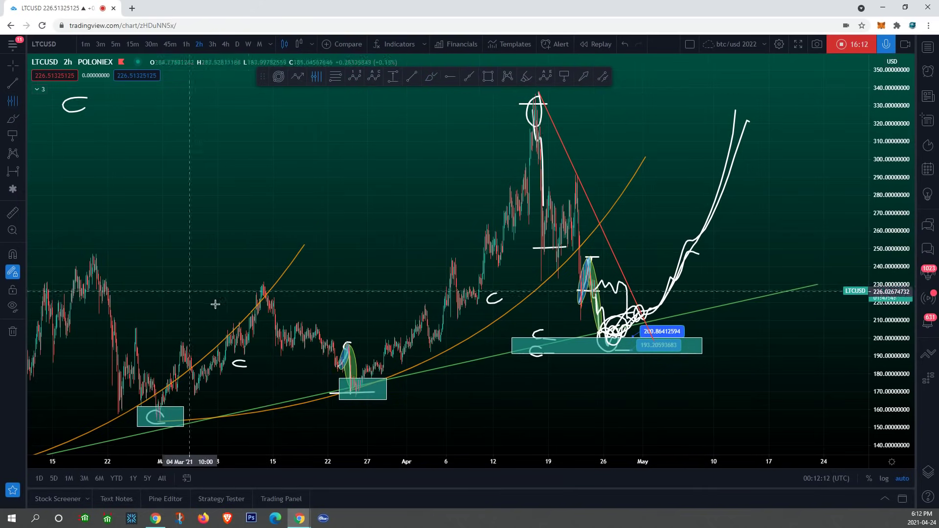
click(263, 296)
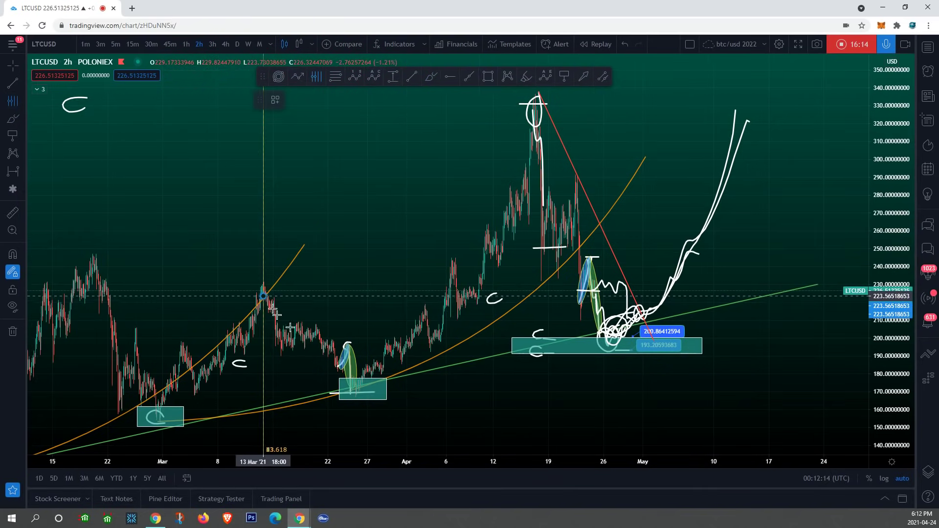
click(357, 403)
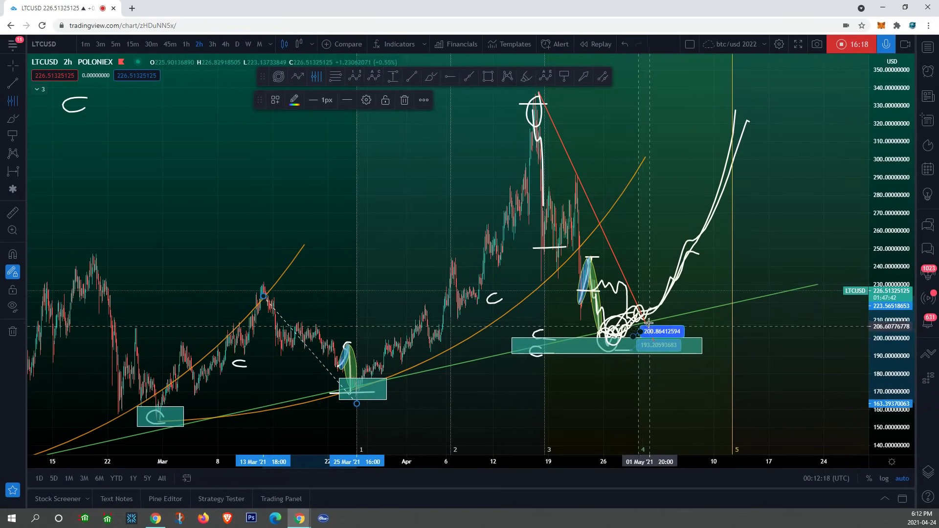
Add a small white stroke near the projection and discard a loop around the box near 200
click(13, 118)
mouse_move(641, 312)
mouse_down()
mouse_move(637, 325)
mouse_move(646, 316)
mouse_up()
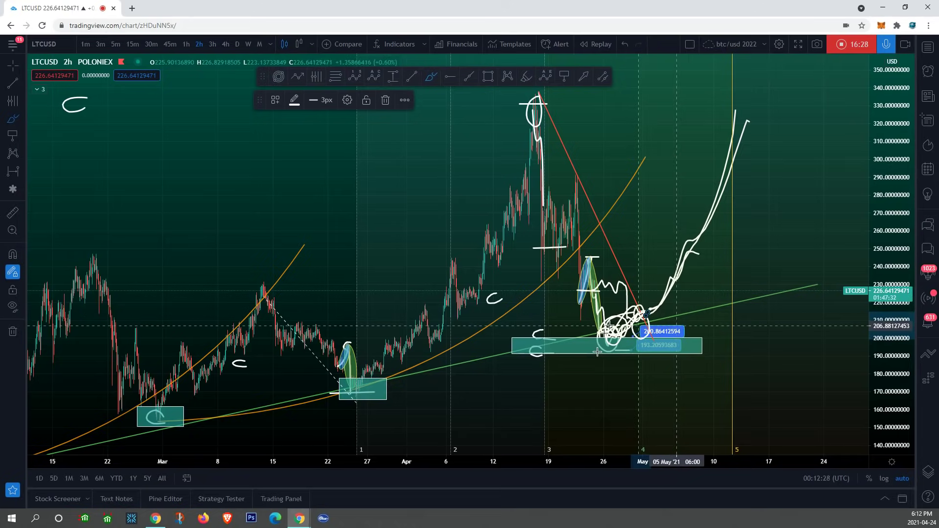
drag(682, 328, 689, 334)
key(ctrl+z)
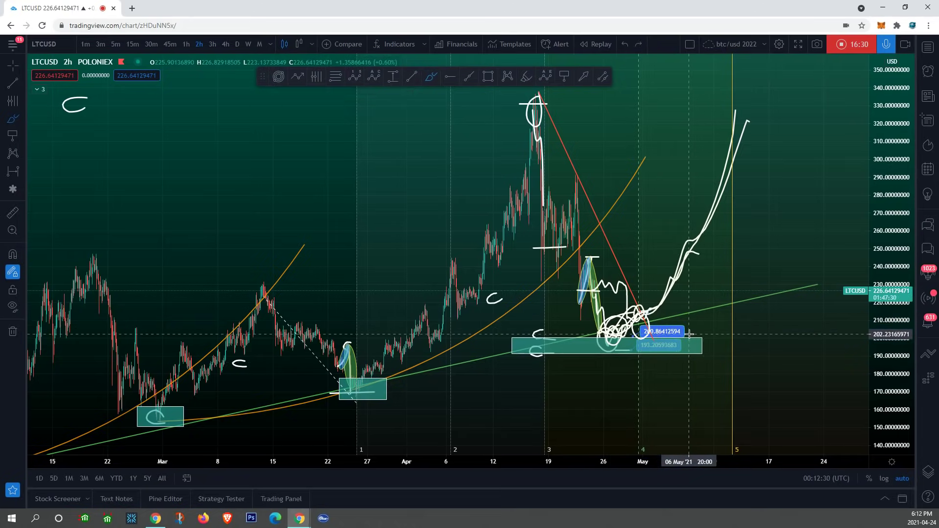